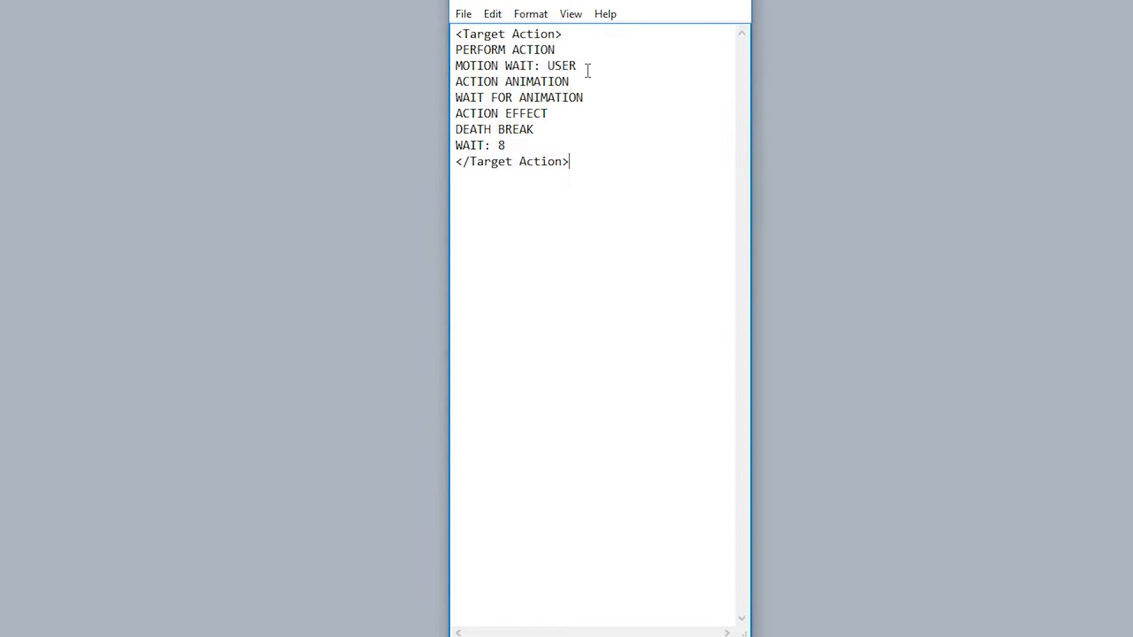
Examine the Target Action block line by line, from the motion and animation commands to the final WAIT: 8
left_click_drag(583, 65, 438, 52)
left_click_drag(596, 97, 433, 86)
left_click(554, 135)
left_click_drag(554, 135, 437, 114)
left_click(518, 145)
left_click_drag(518, 146, 439, 146)
left_click_drag(611, 169, 458, 34)
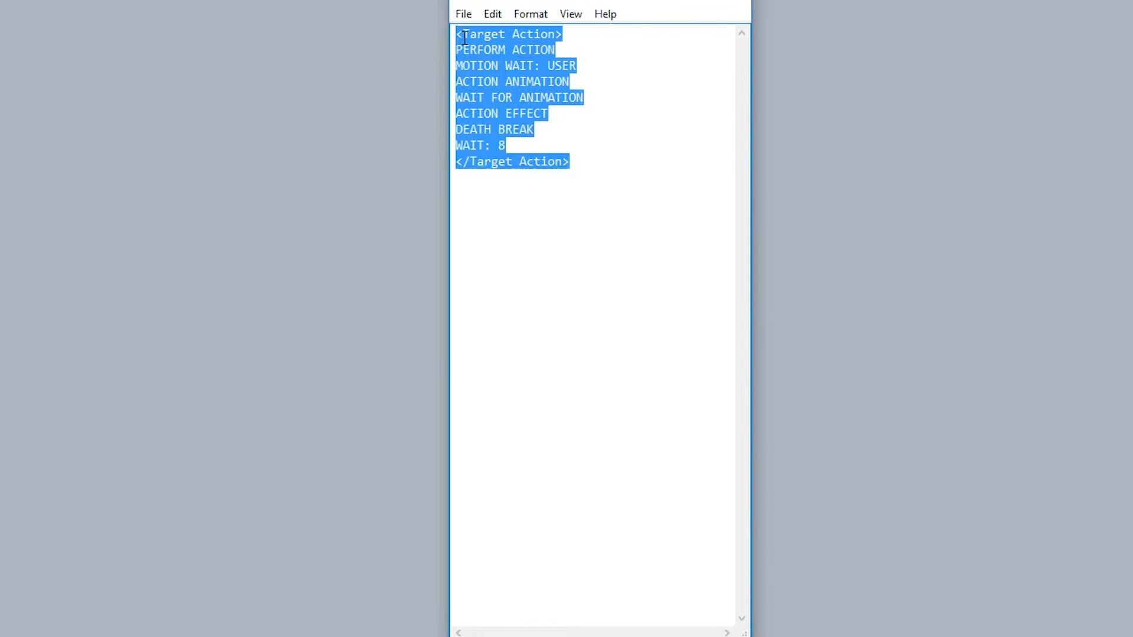
left_click(594, 166)
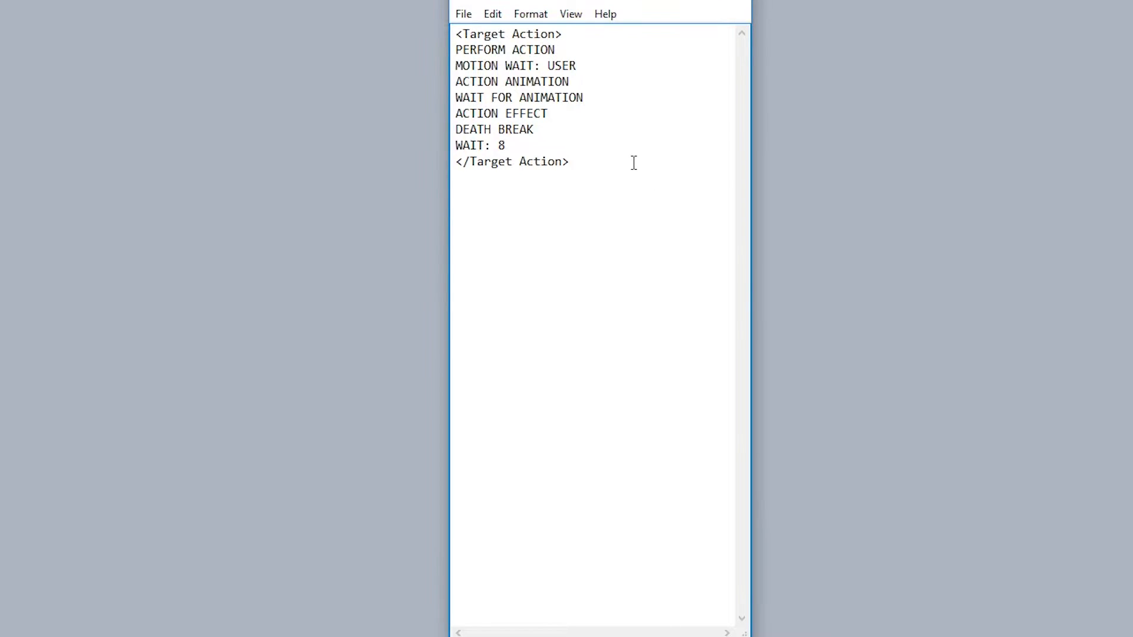
left_click_drag(625, 167, 453, 36)
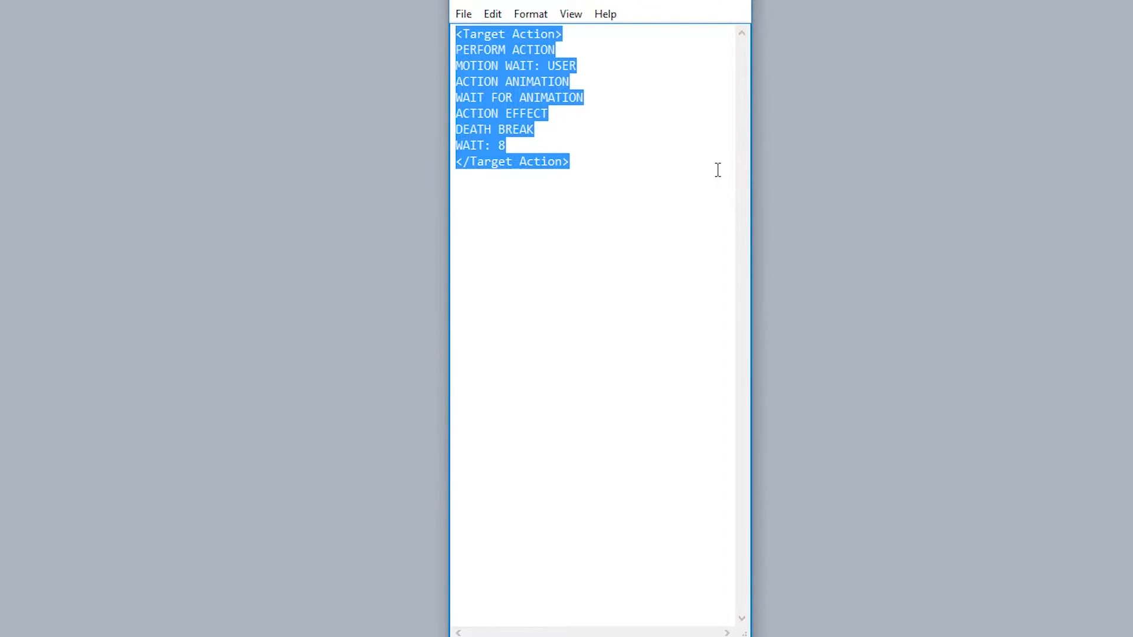
Insert an empty if/end block below the opening <Target Action> tag, separated by blank lines from PERFORM ACTION
left_click(603, 39)
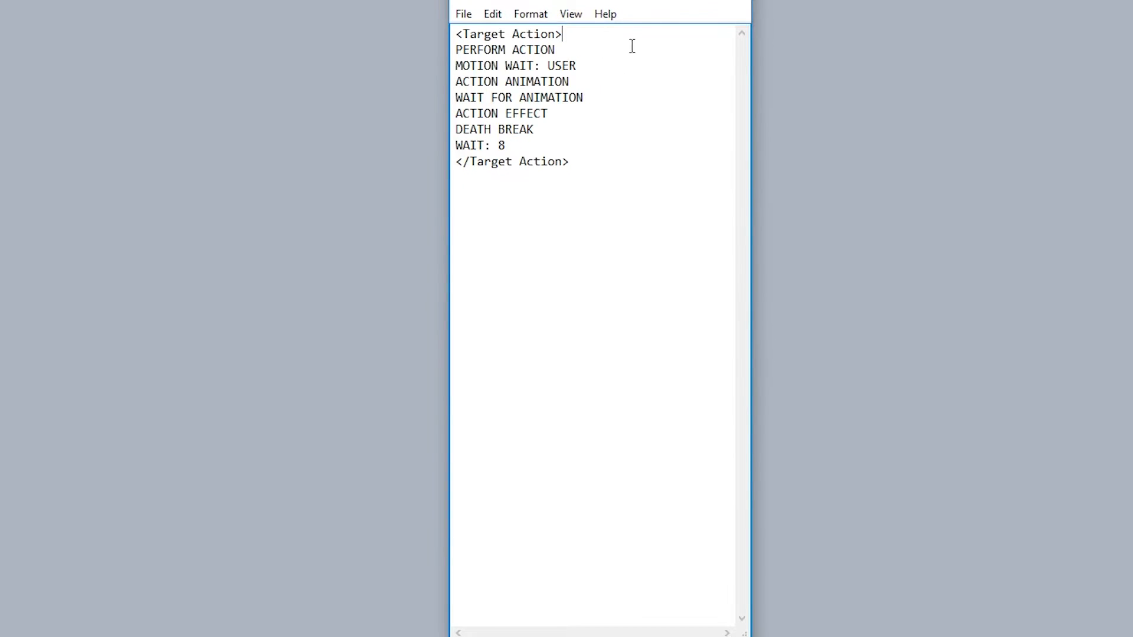
key("Return")
key("Return")
key("Return")
key("Up")
type("if")
key("Return")
type("end")
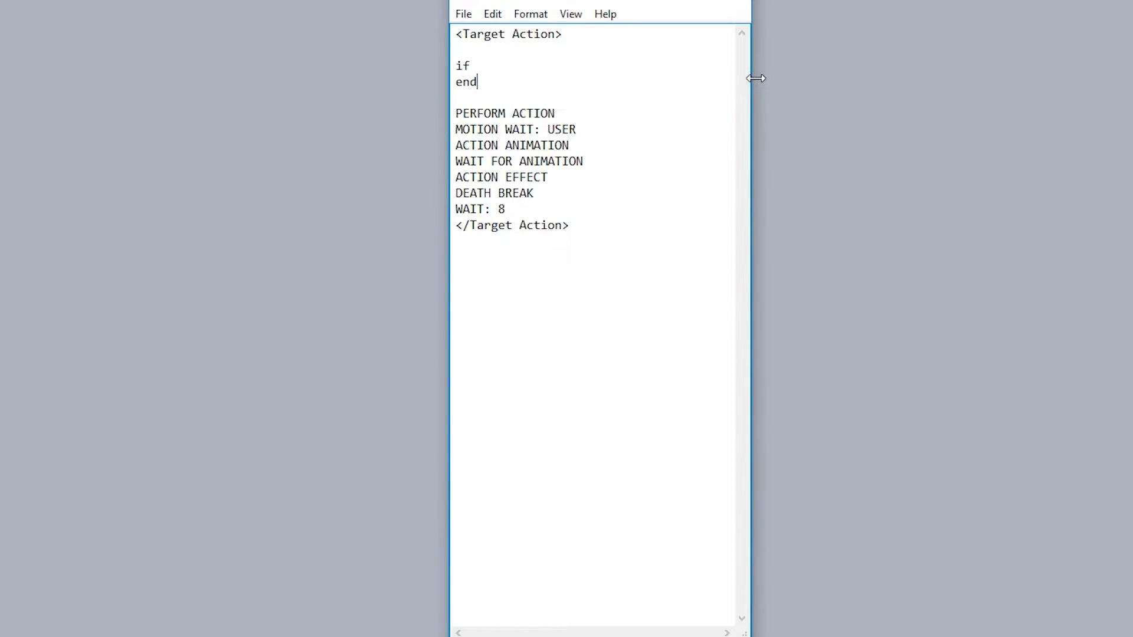
key("Return")
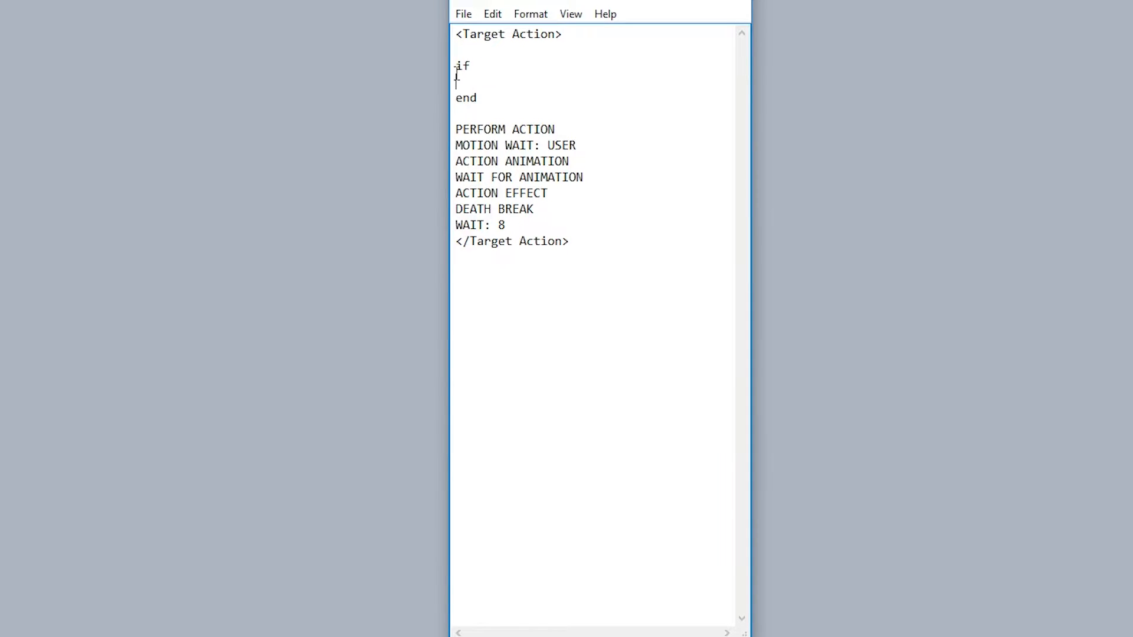
Complete the if line with the condition $gameTemp.tas_power > 0
left_click(488, 66)
type("$gameTemp.tas_power > 0")
left_click_drag(650, 61, 475, 66)
left_click(472, 81)
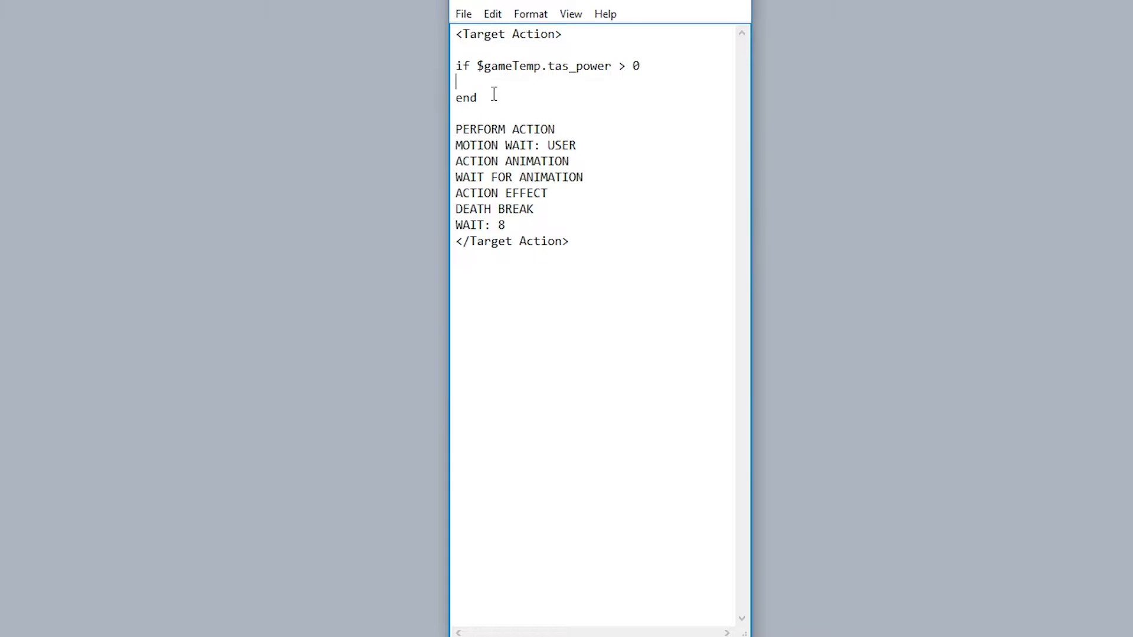
Move the end line below WAIT: 8 so that the condition encloses the whole action sequence
left_click_drag(494, 96, 440, 96)
key("ctrl+x")
key("BackSpace")
key("BackSpace")
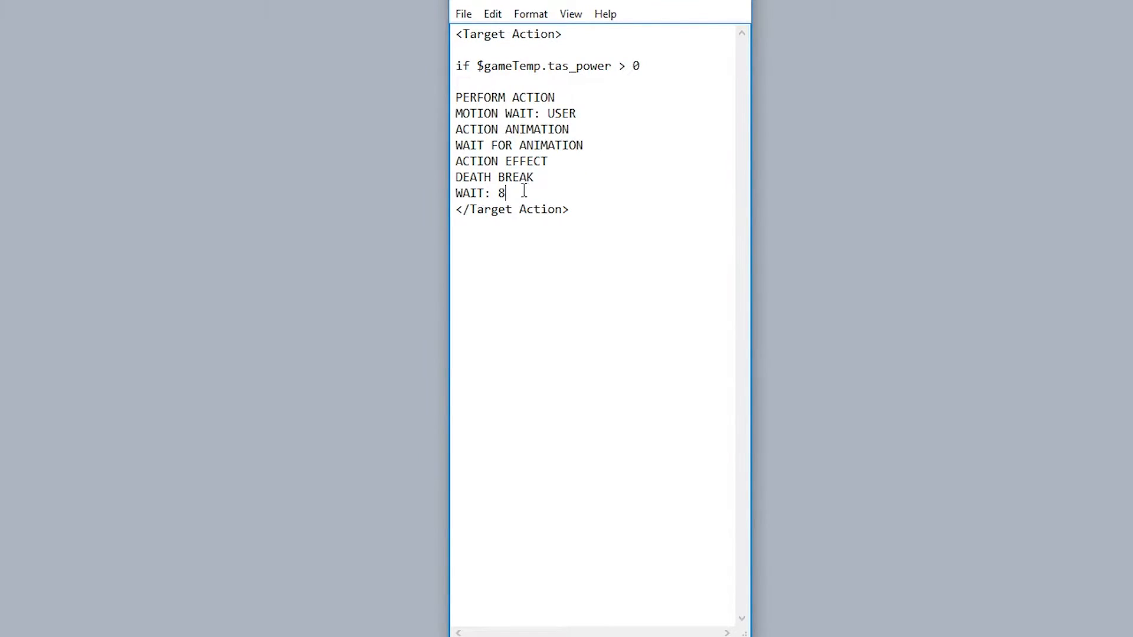
left_click(526, 192)
key("Return")
key("Return")
key("Return")
type("end")
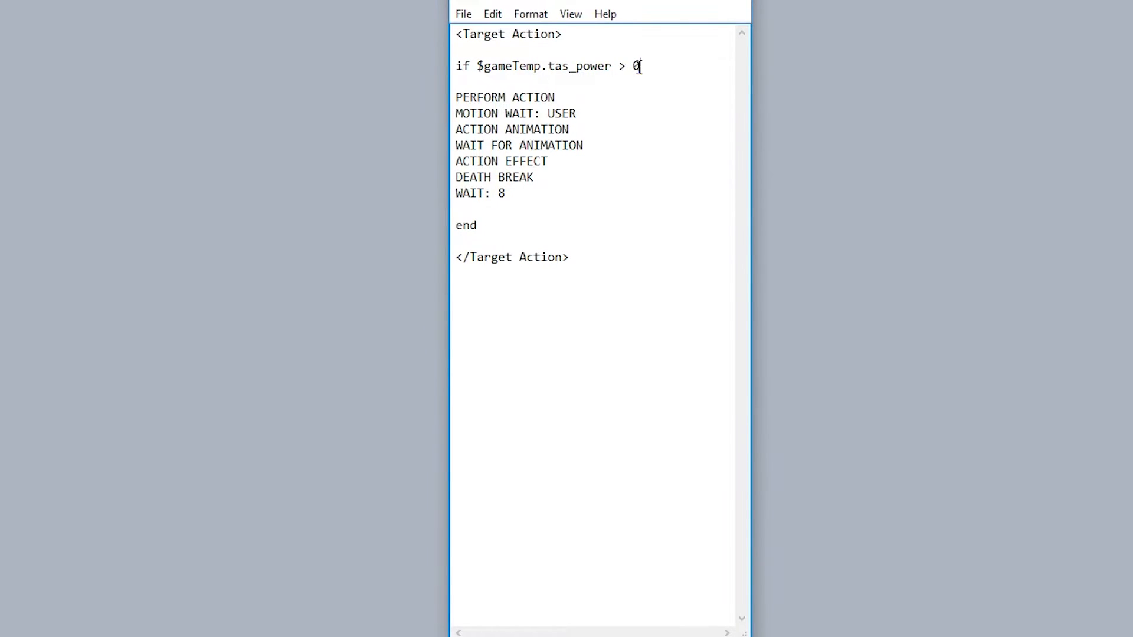
left_click_drag(644, 66, 475, 65)
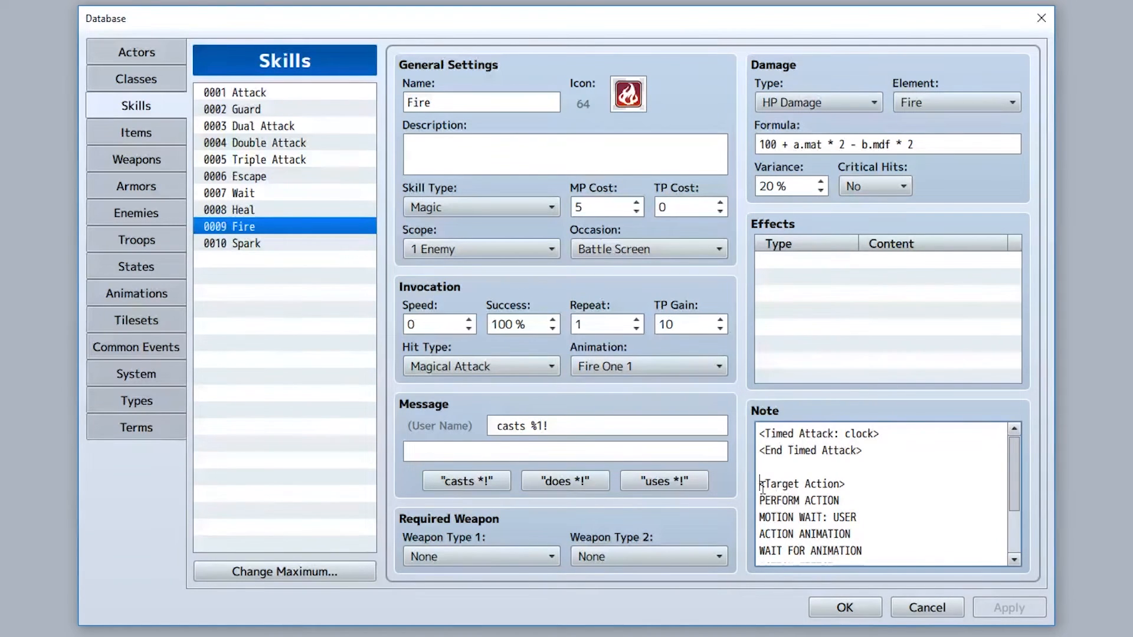
In the RPG Maker MV database, replace the Target Action block in the Fire skill's note with the conditional version and accept the changes
left_click_drag(759, 484, 850, 560)
key("ctrl+v")
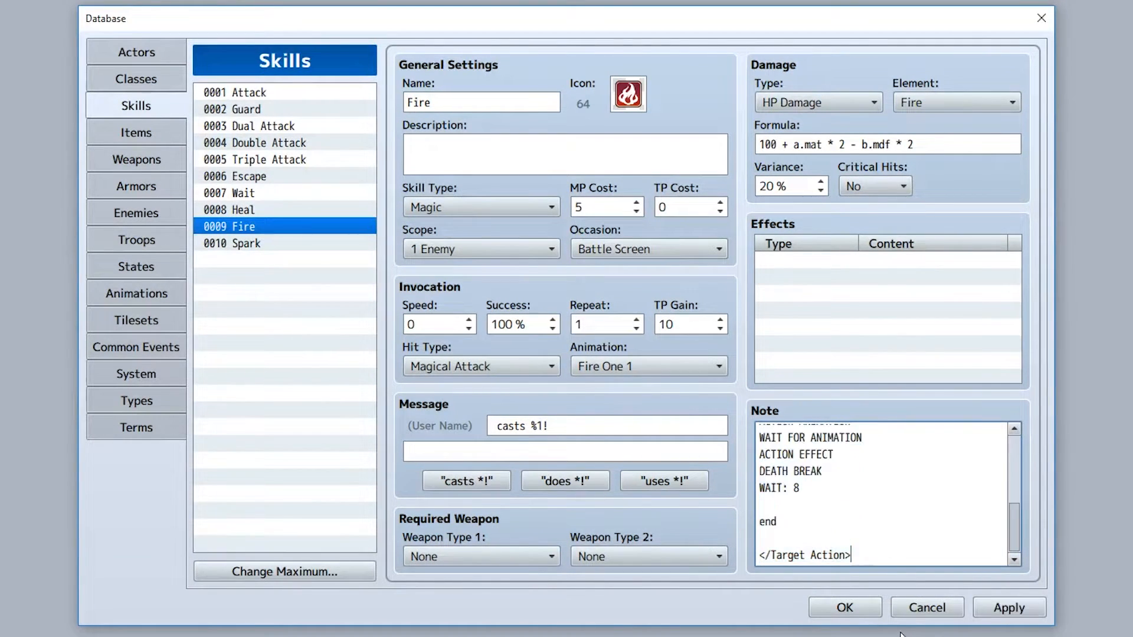
scroll(893, 531, "up", 5)
double_click(857, 434)
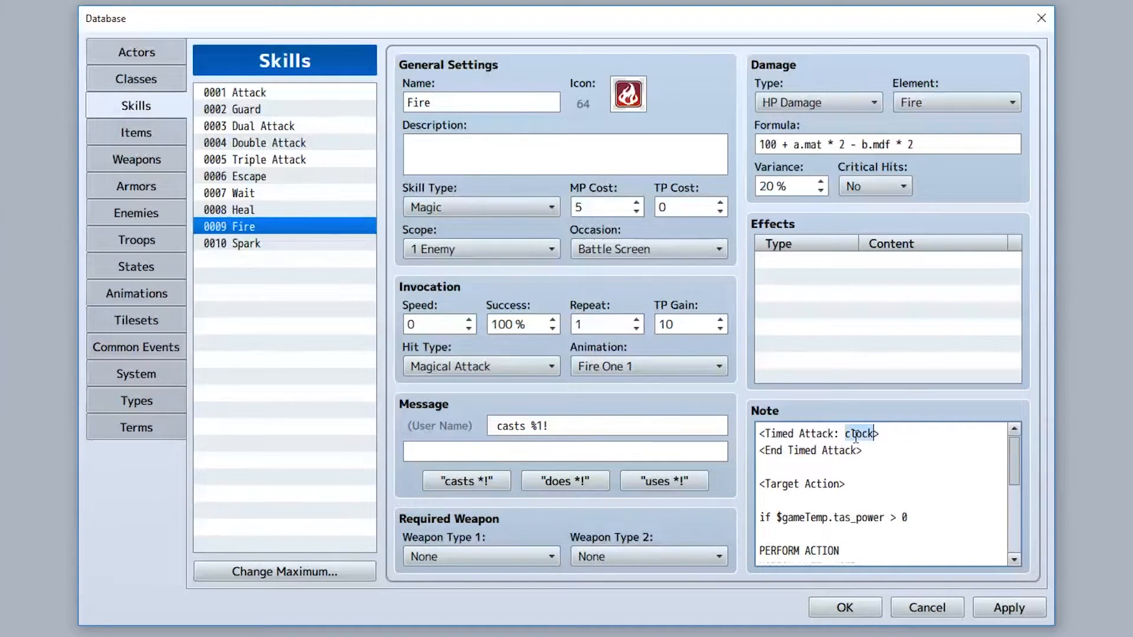
left_click(845, 607)
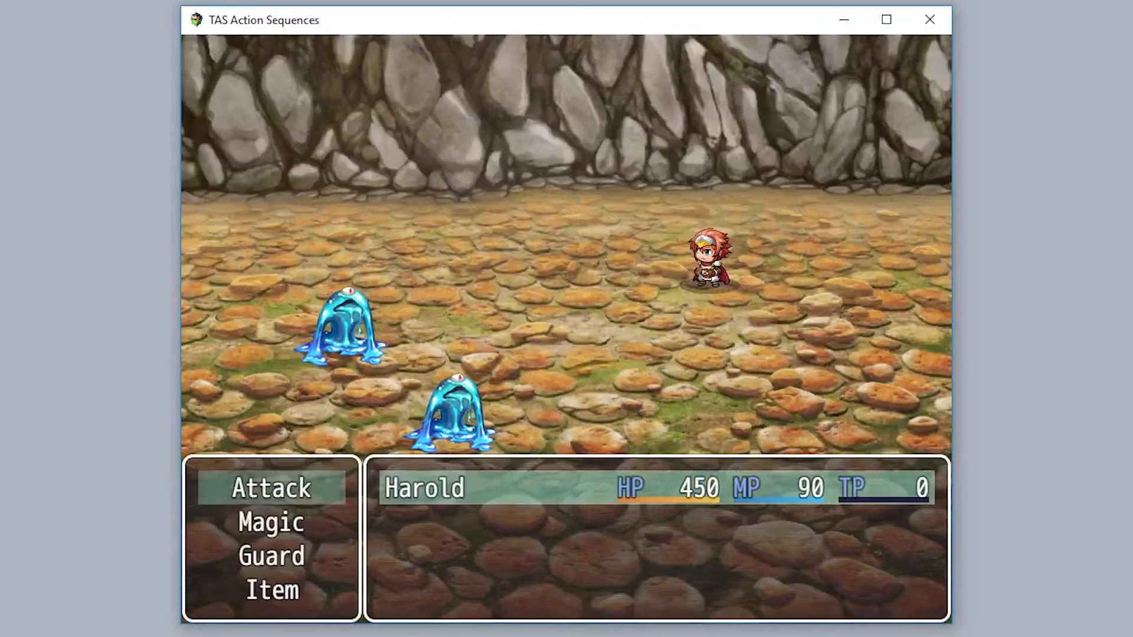
In the game playtest, cast the Fire spell on a slime to test the timed attack
key("Down")
key("Return")
key("Right")
key("Return")
key("Right")
key("Return")
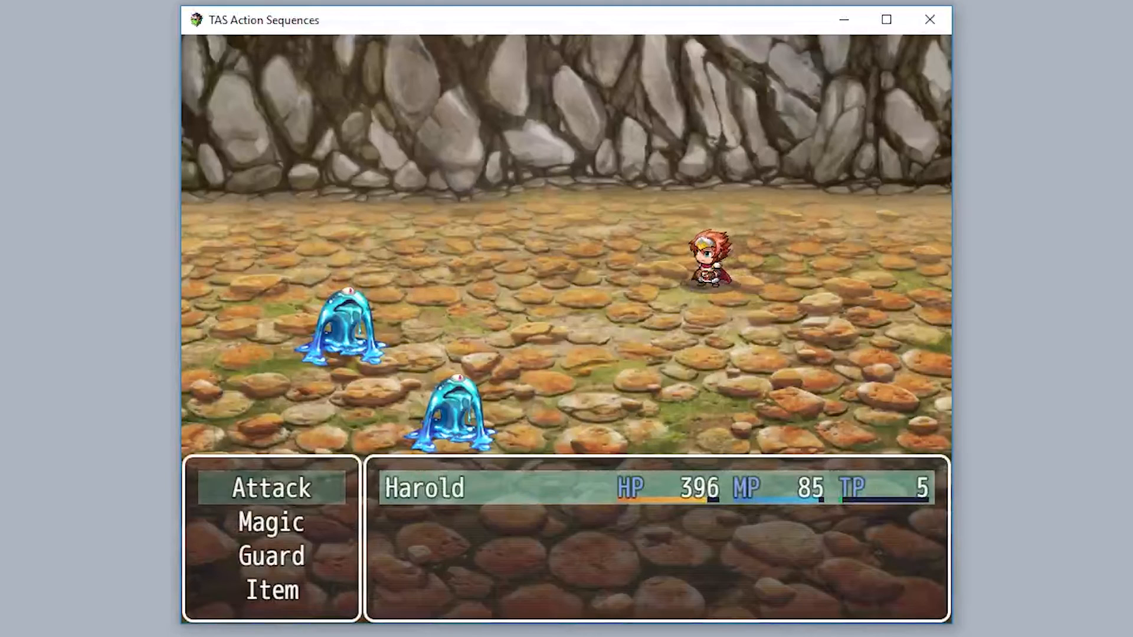
Cast Fire on Slime B in the following battle turn and play its timed attack
key("Down")
key("Return")
key("Return")
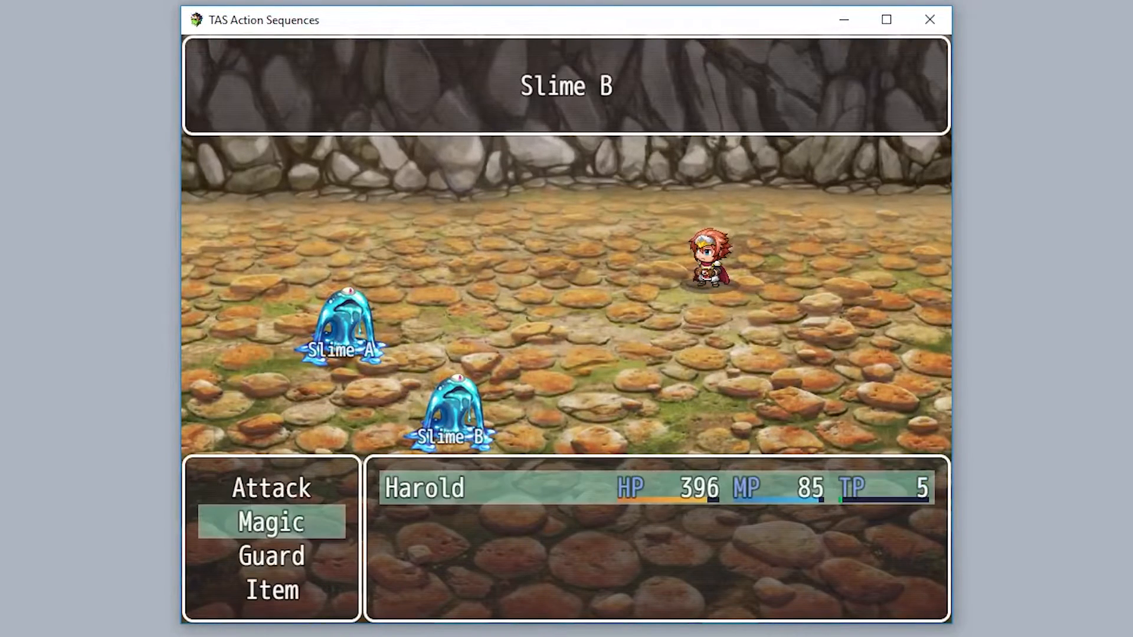
key("Return")
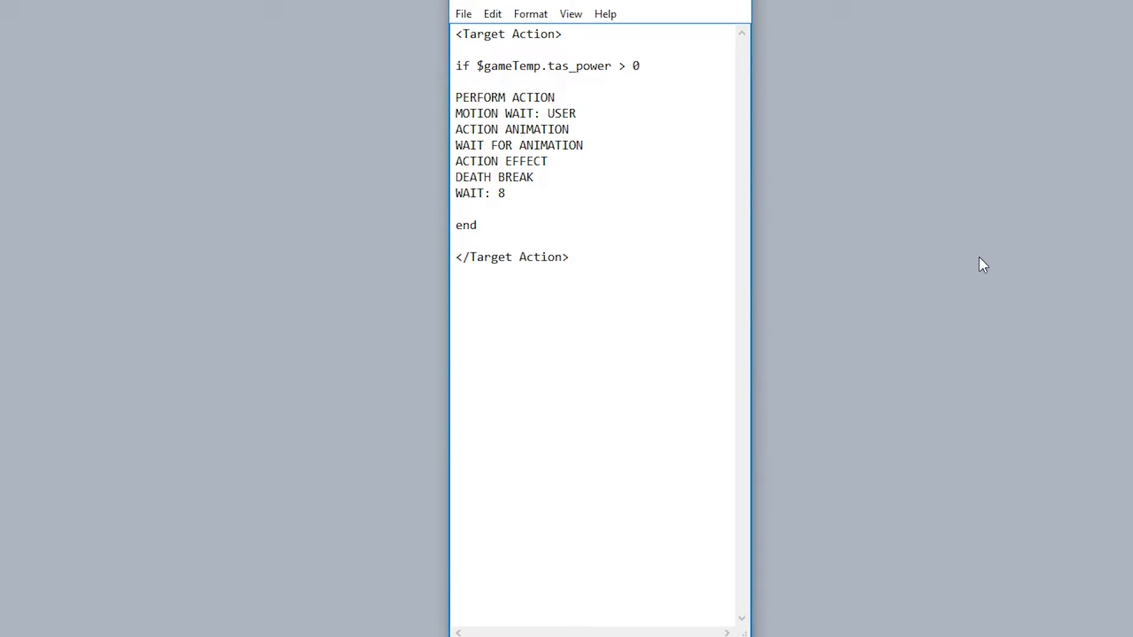
In the Notepad script, move the end line from below WAIT: 8 to above PERFORM ACTION, leaving a blank line inside the if block
double_click(463, 229)
key("BackSpace")
key("BackSpace")
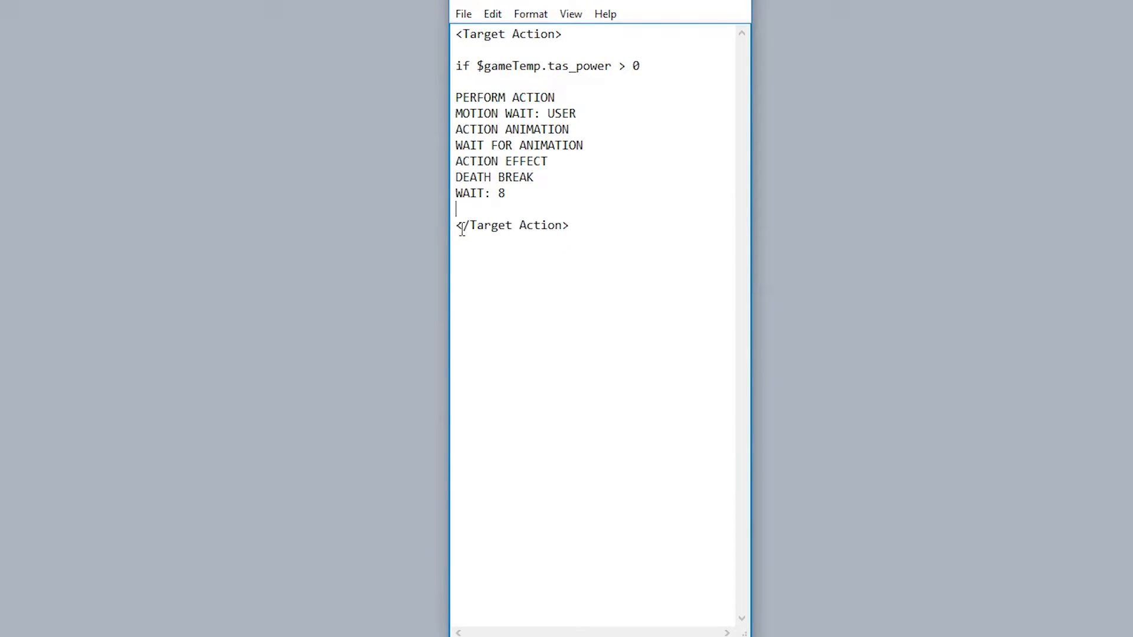
key("BackSpace")
key("BackSpace")
left_click(657, 71)
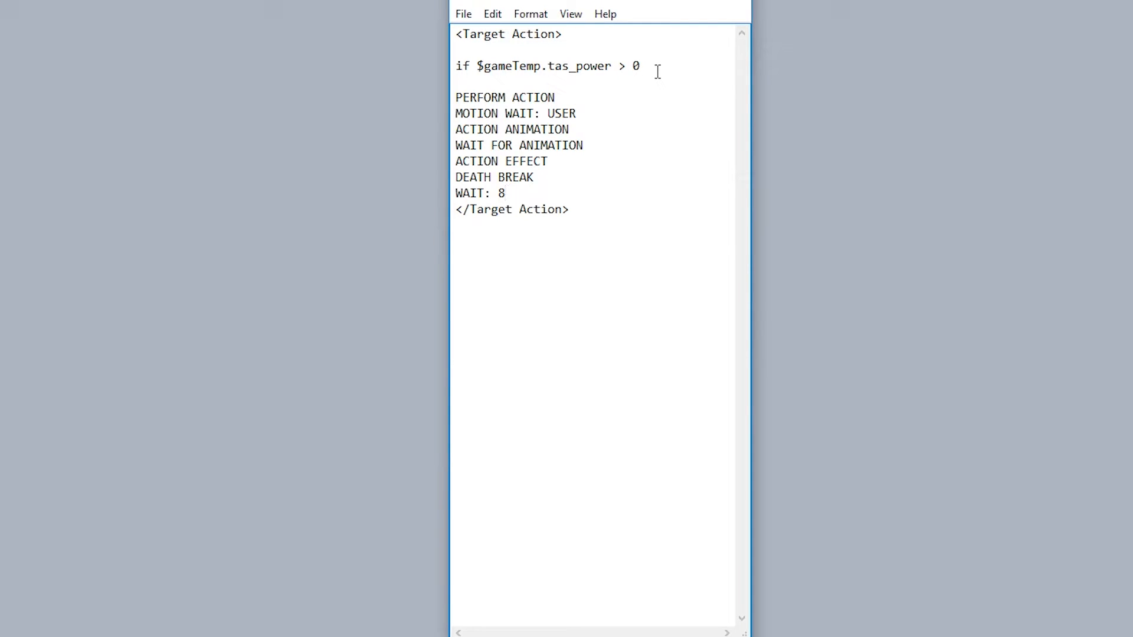
key("Return")
key("Return")
type("end")
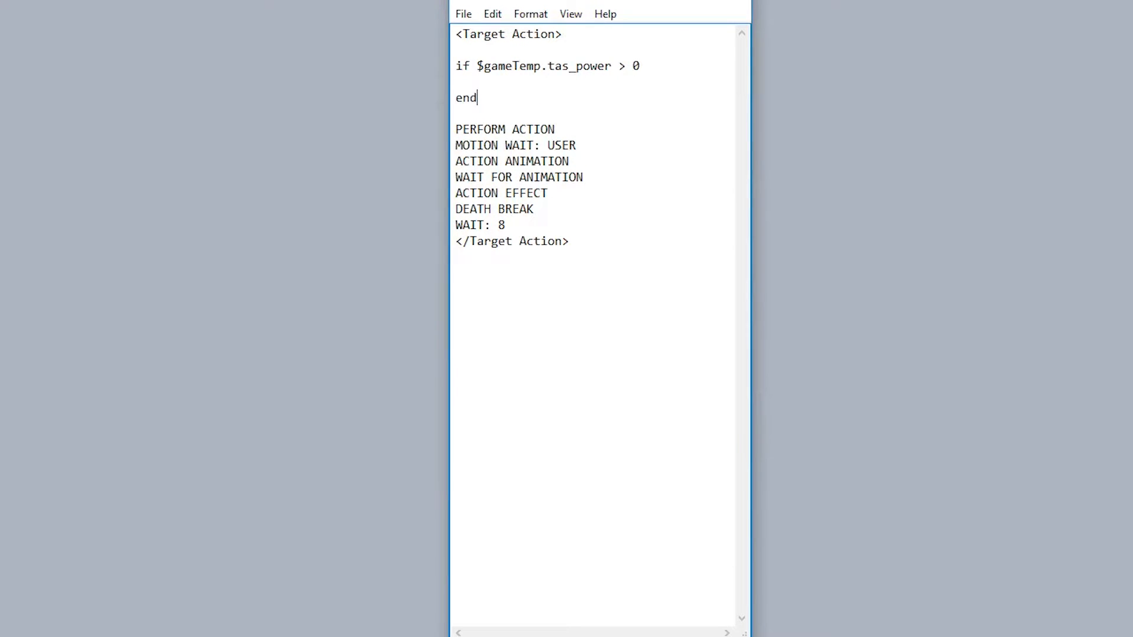
Raise the tas_power threshold to 0.9 and add a force critical line inside the if block
left_click(656, 65)
type(".9")
type("force c")
key("BackSpace")
type("critical")
left_click_drag(571, 109, 472, 109)
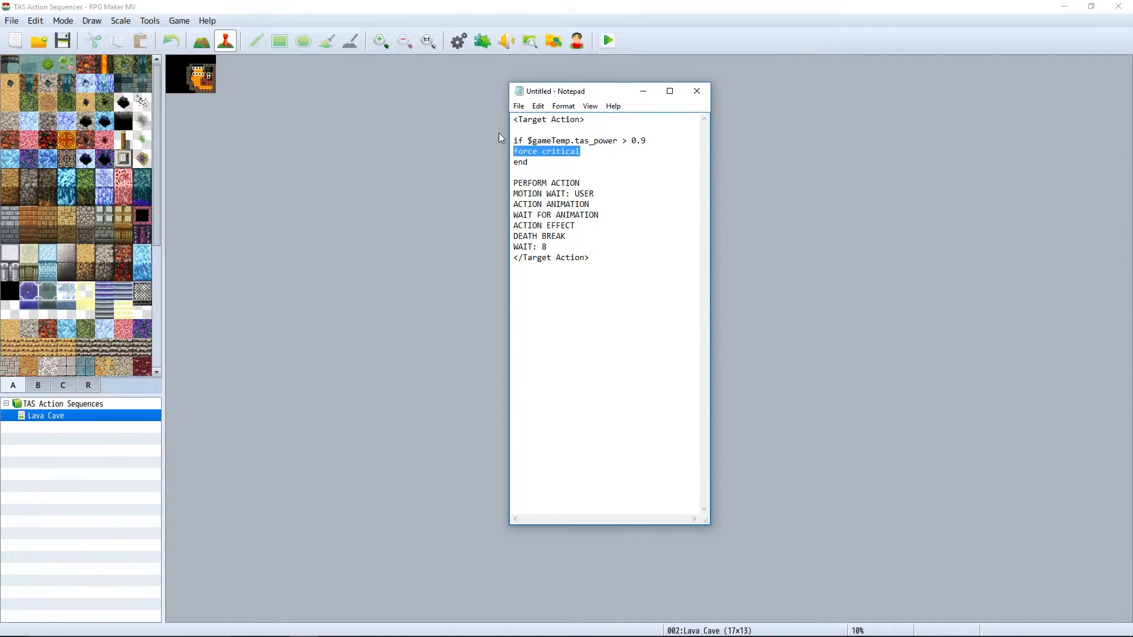
Check the YEP_DamageCore and YEP_X_CriticalControl entries in RPG Maker MV's Plugin Manager, and close it
left_click(480, 42)
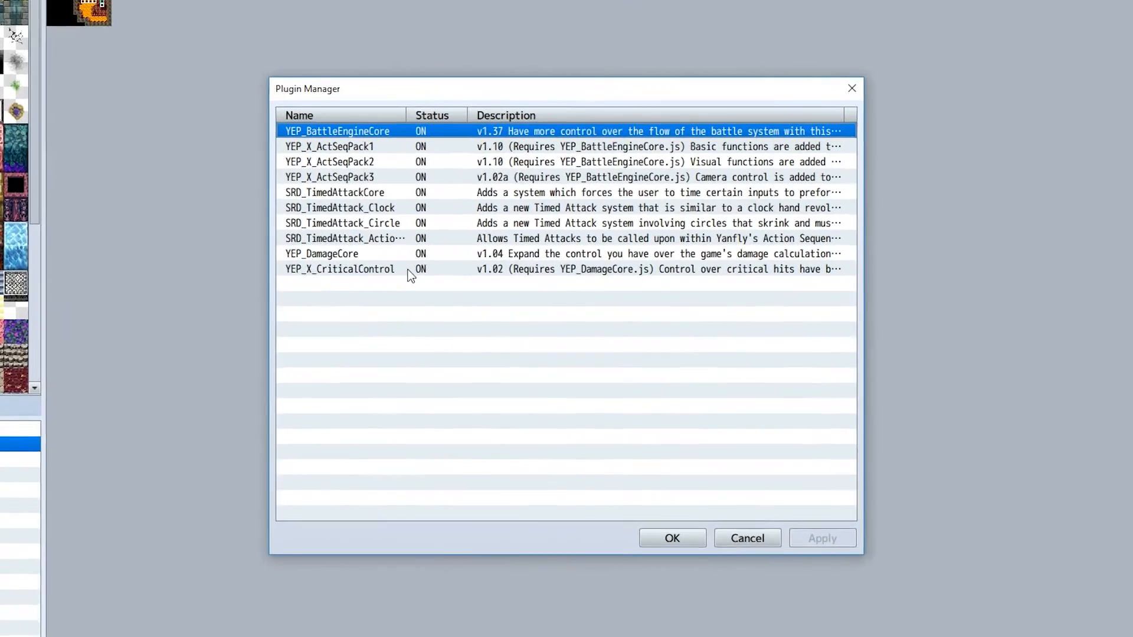
double_click(443, 281)
left_click(635, 509)
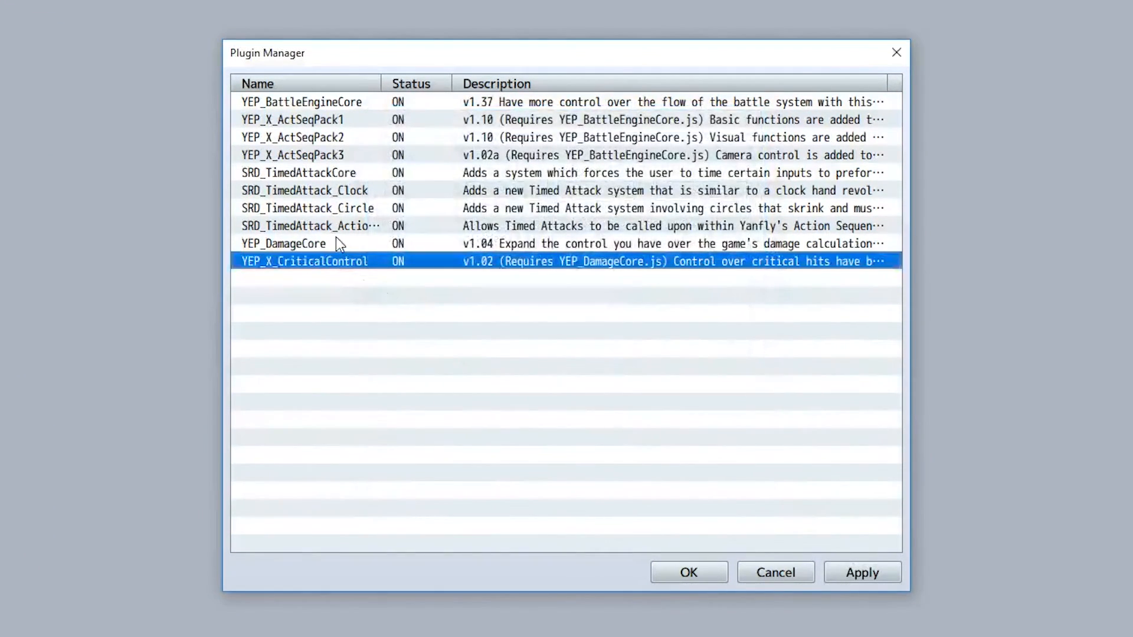
left_click(335, 242)
left_click(347, 262)
left_click(695, 579)
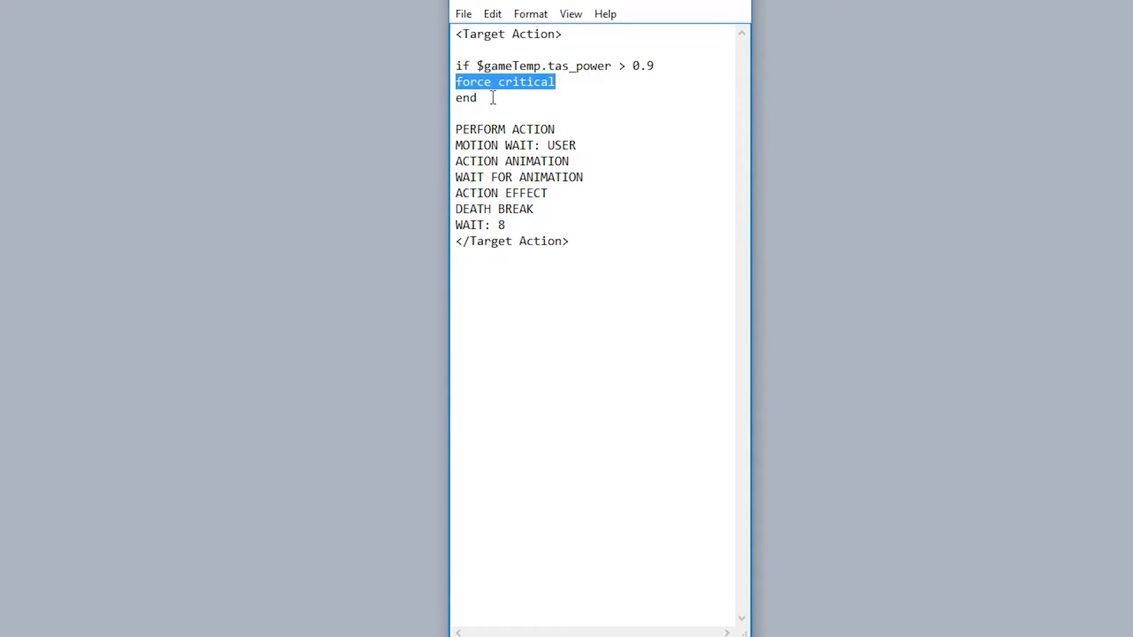
left_click_drag(493, 97, 435, 56)
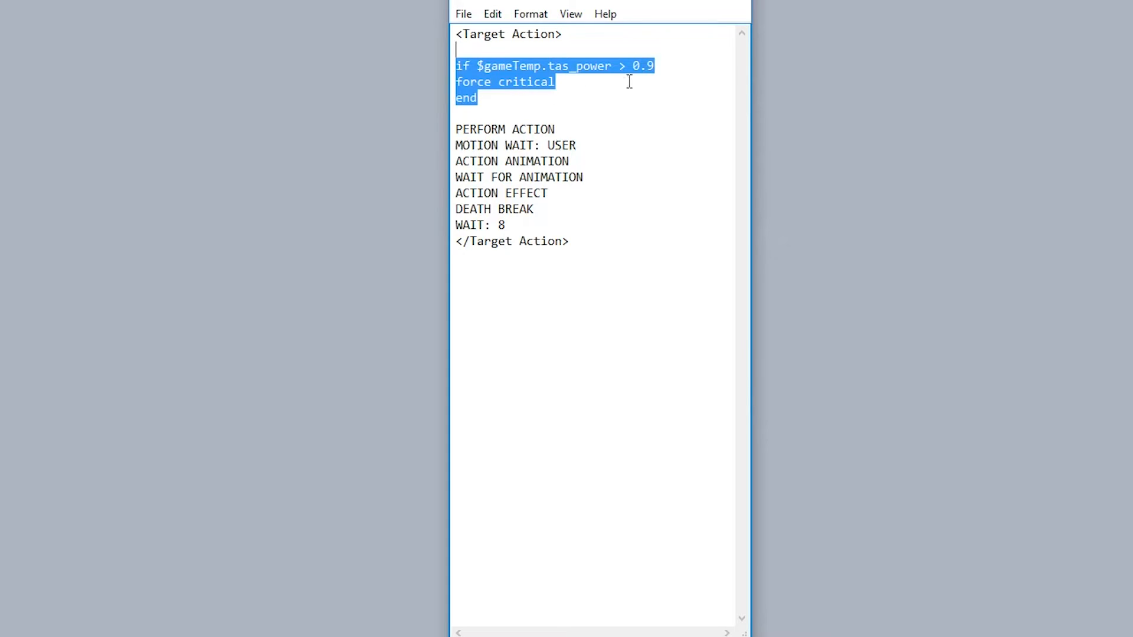
left_click(668, 64)
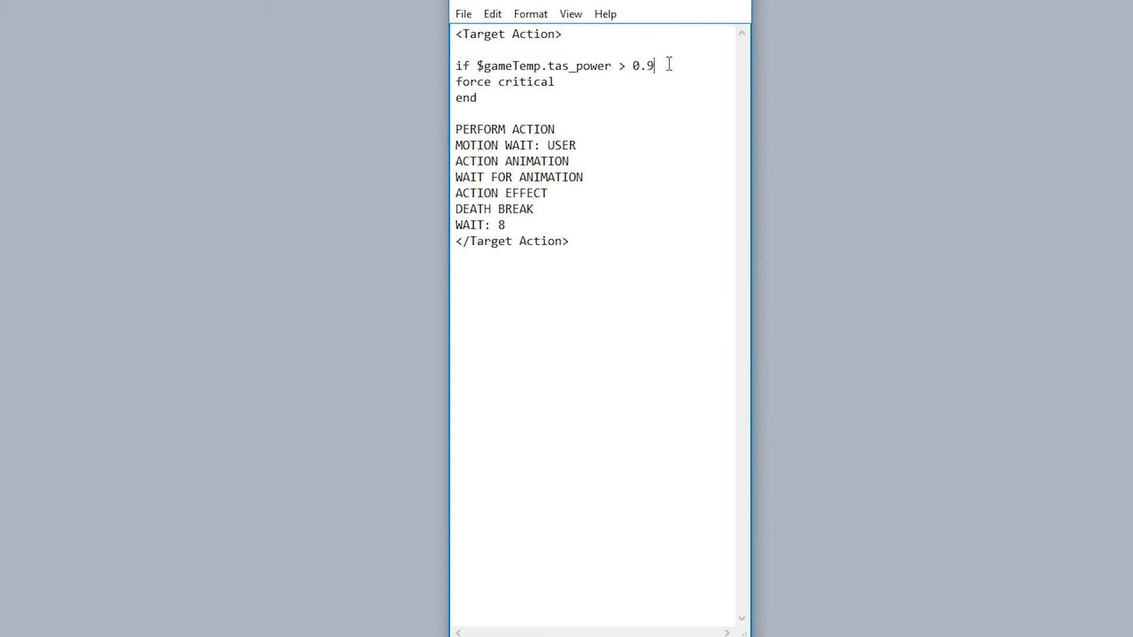
left_click_drag(576, 87, 417, 83)
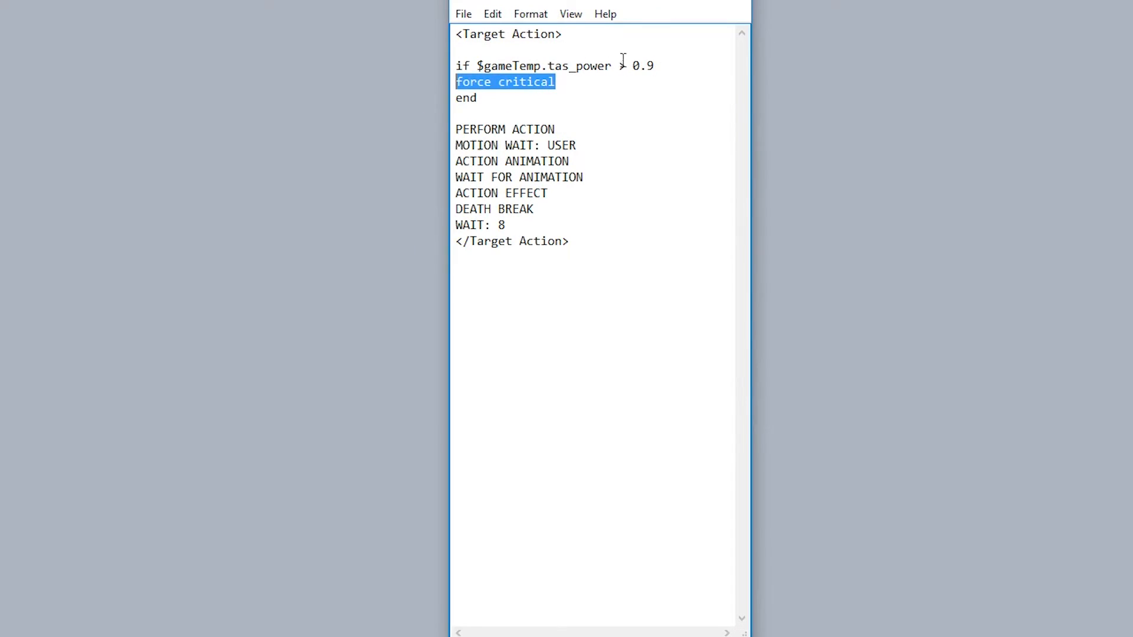
Try 0.95 and 0.98 as the tas_power threshold in the Notepad script, and go back to 0.9
left_click_drag(664, 65, 632, 65)
left_click(665, 67)
type("5")
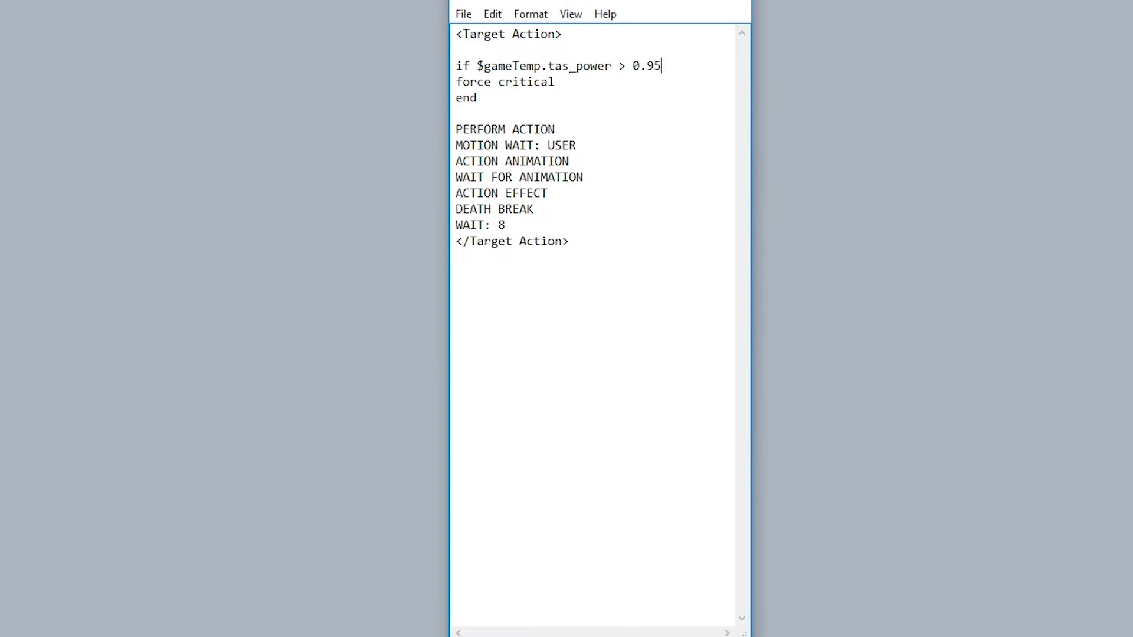
key("BackSpace")
type("8")
key("BackSpace")
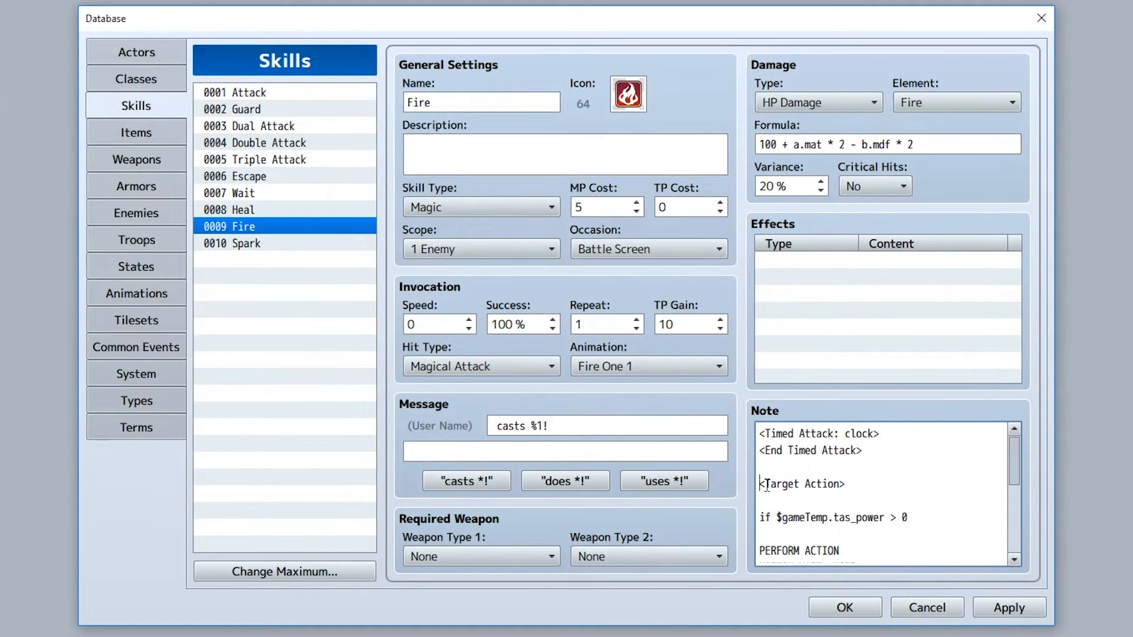
Replace the Target Action block in the Fire skill's note with the force critical version, set its Timed Attack type to circle, and accept
left_click_drag(763, 484, 914, 630)
key("ctrl+v")
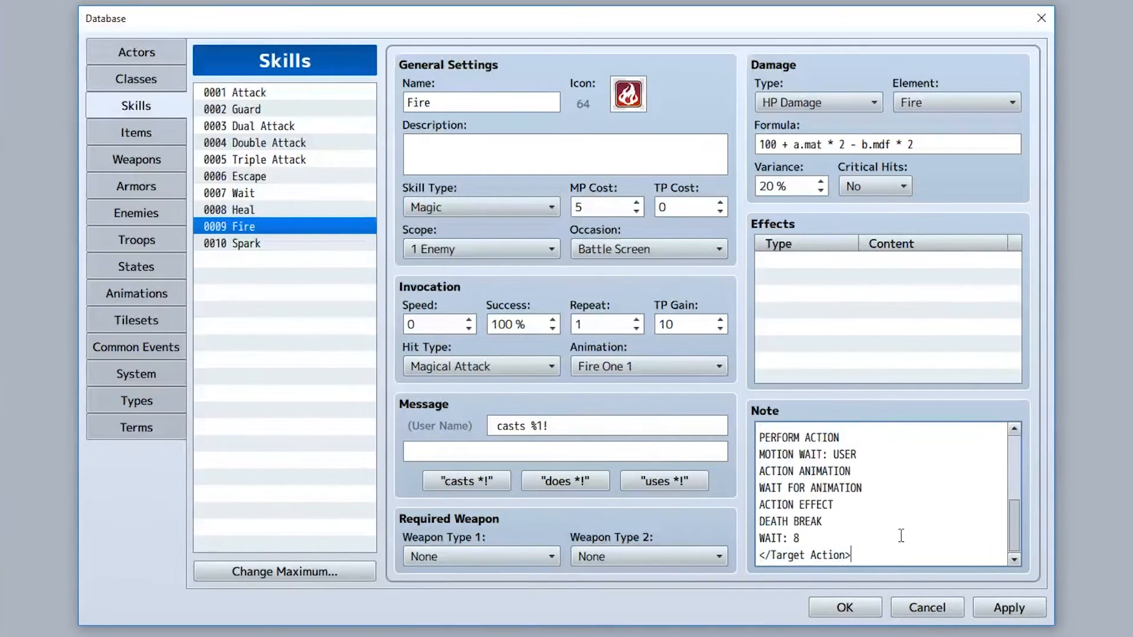
scroll(901, 535, "up", 3)
double_click(855, 434)
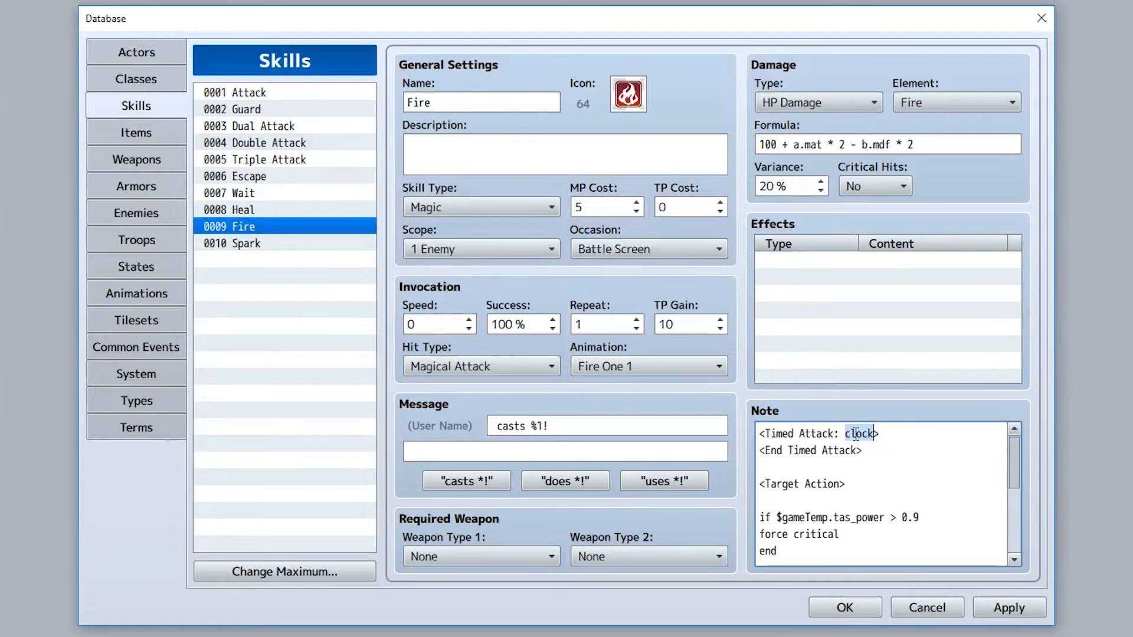
type("circle")
left_click(845, 608)
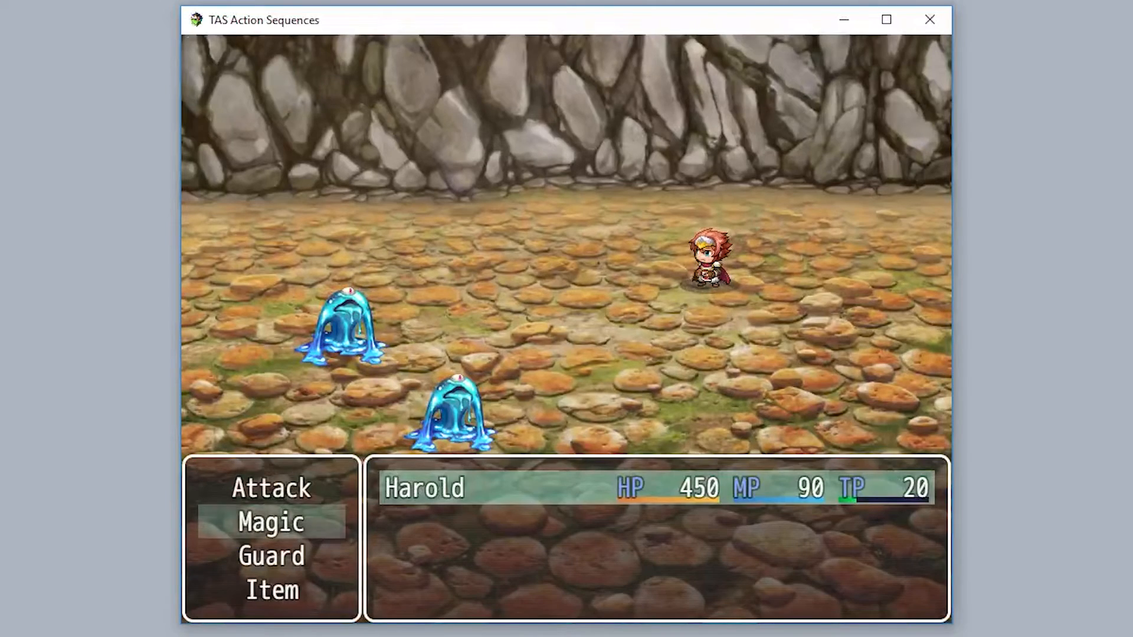
Playtest the circle timed attack by casting Fire on a slime in two consecutive battle turns
key("Return")
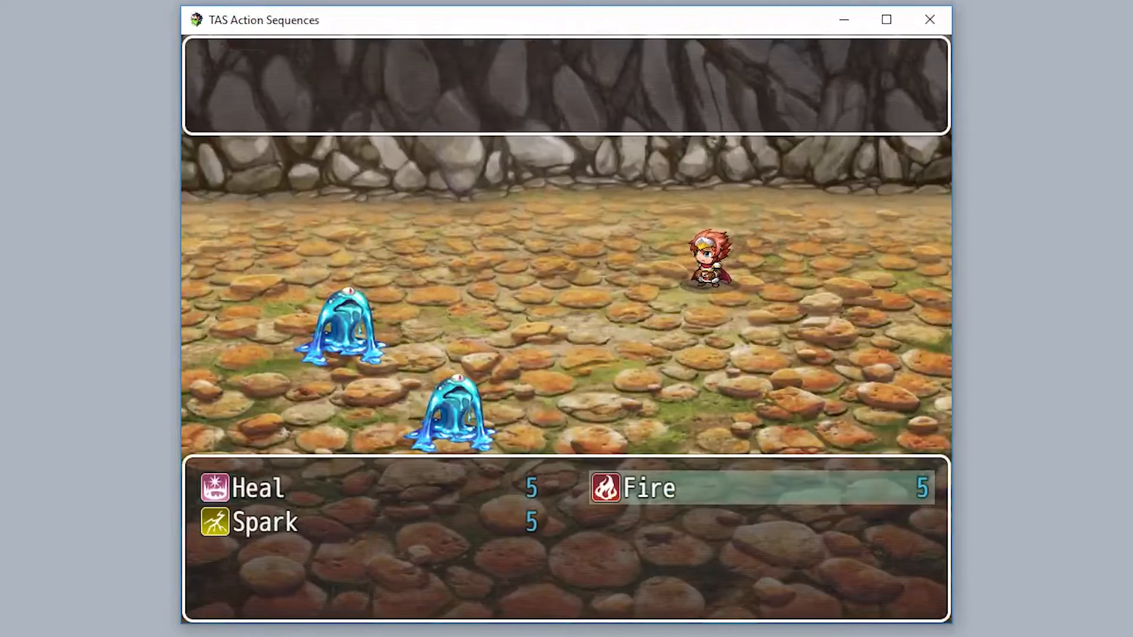
key("Return")
key("Return")
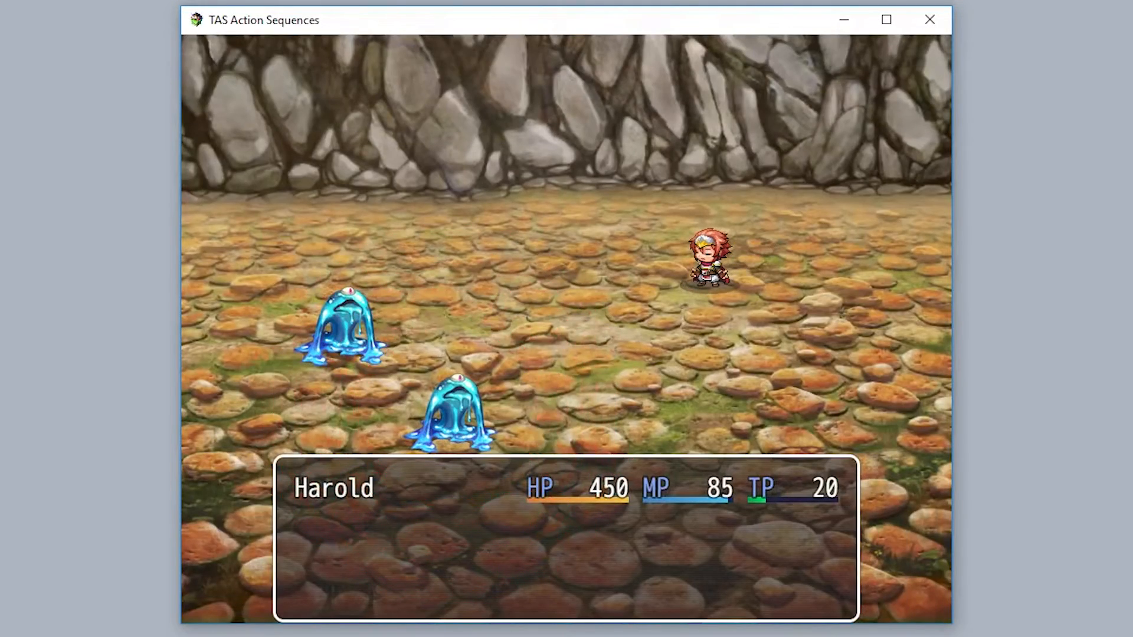
key("Return")
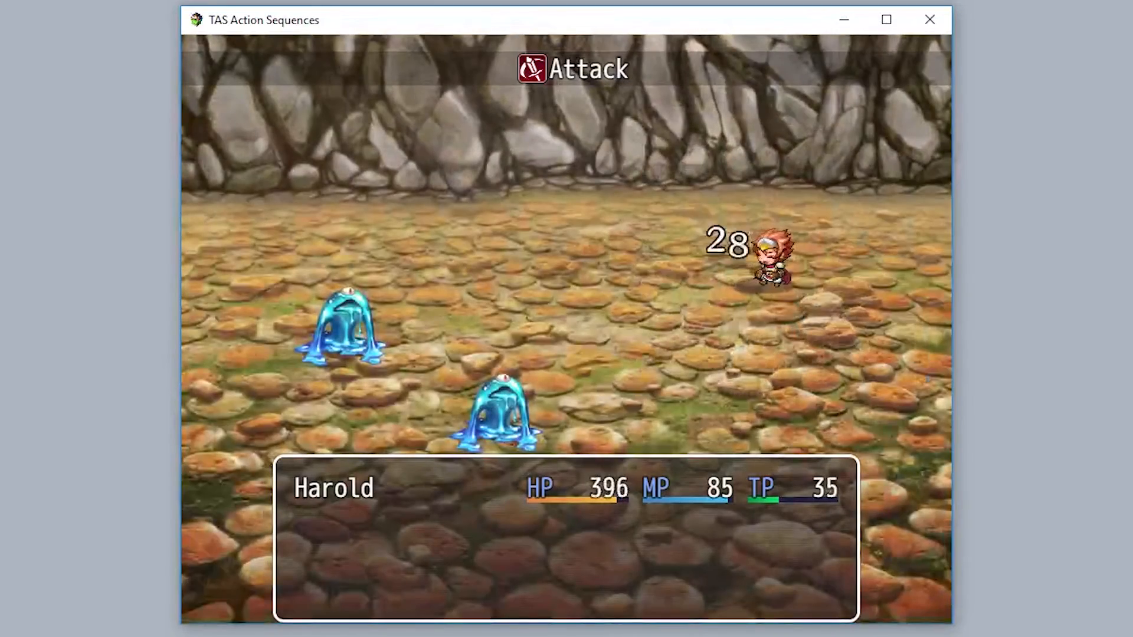
key("Return")
key("Return")
key("Return")
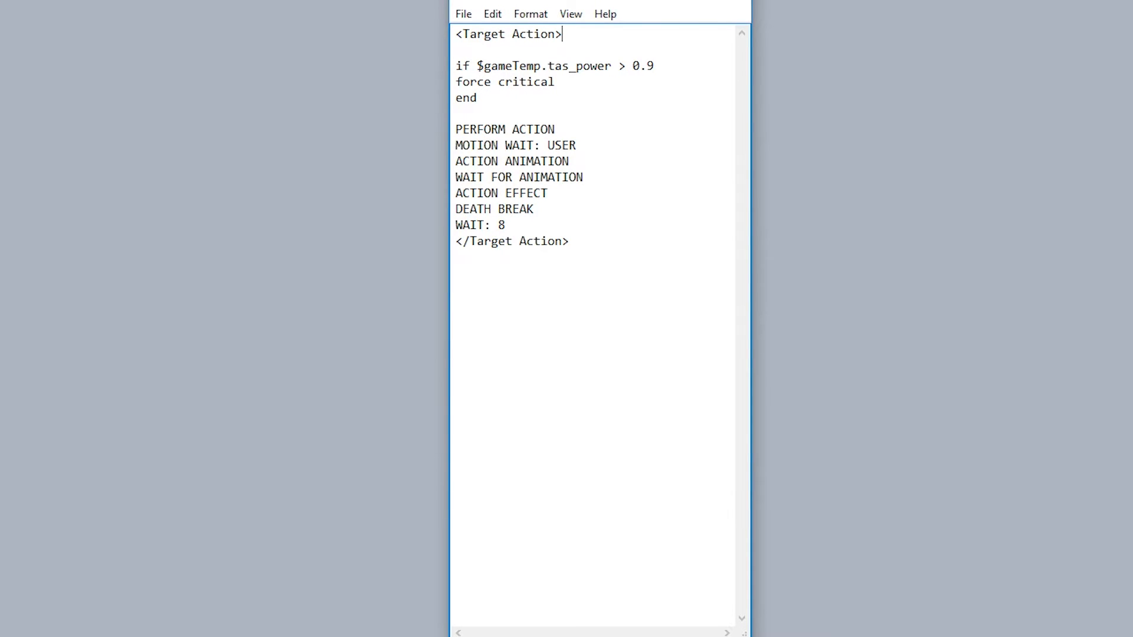
In the Notepad script, remove the ACTION ANIMATION line and move the tas_power condition block below MOTION WAIT: USER
left_click_drag(586, 161, 401, 164)
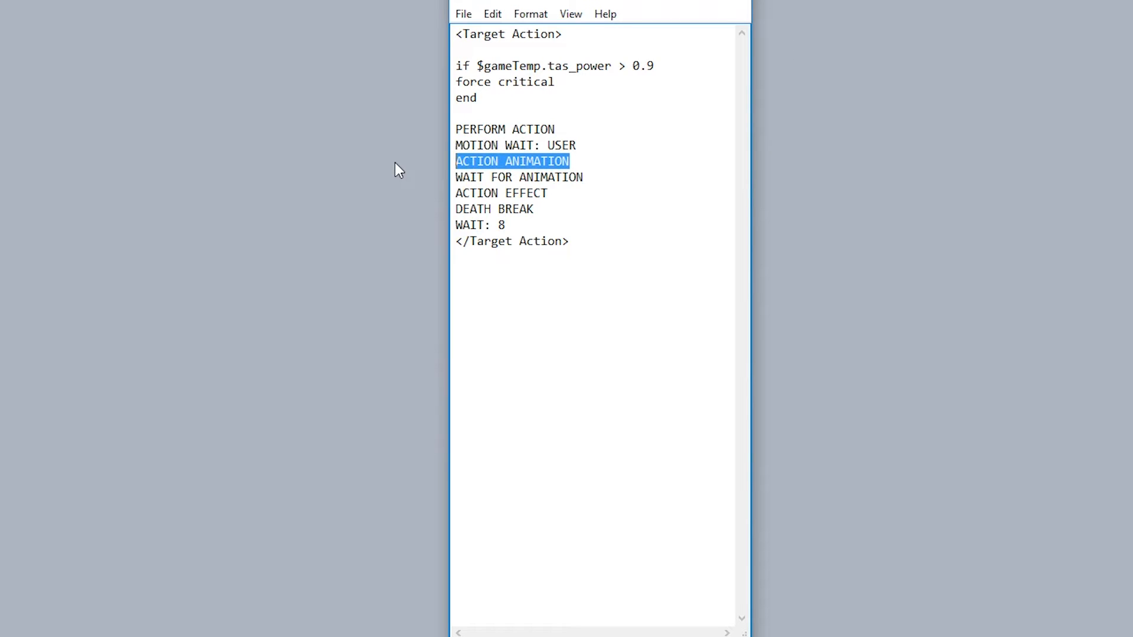
key("BackSpace")
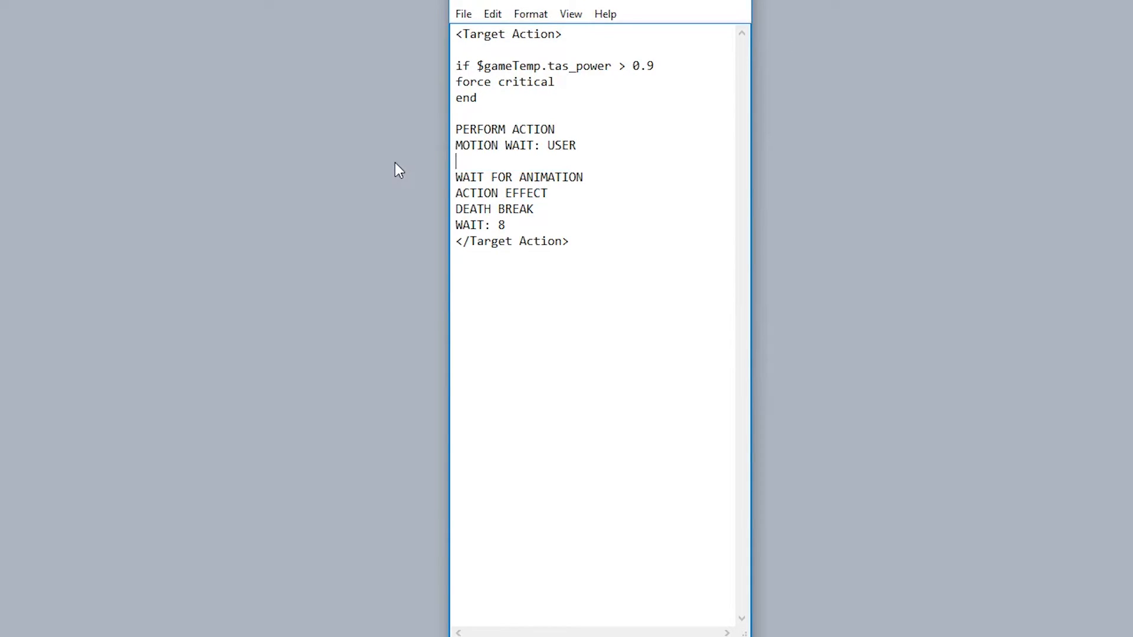
key("Return")
key("Return")
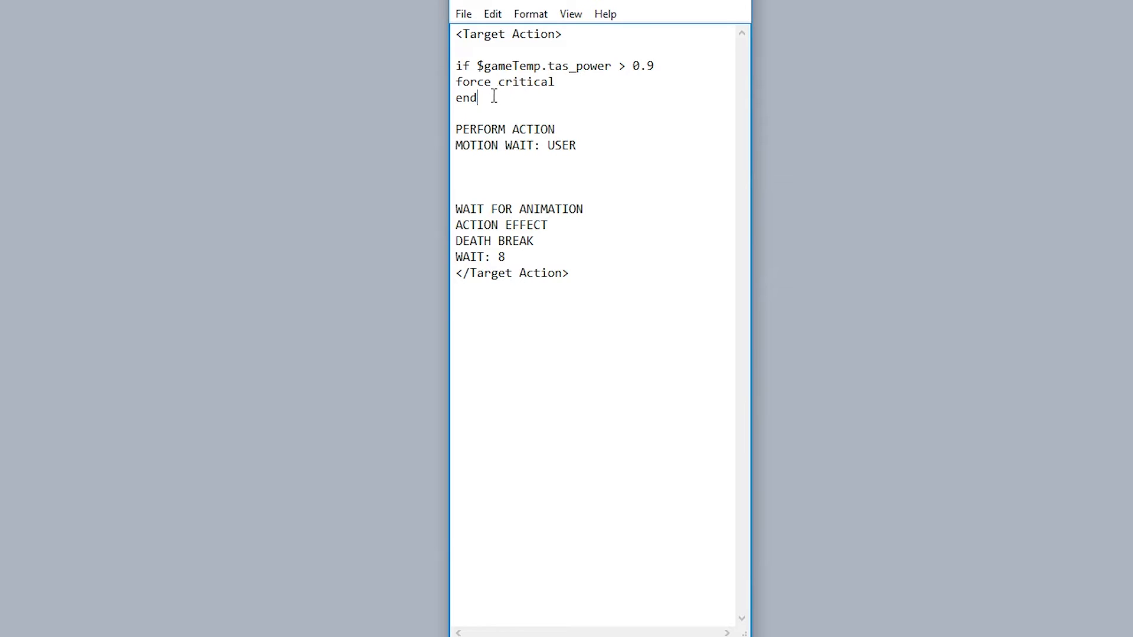
left_click_drag(494, 97, 455, 66)
key("ctrl+x")
left_click(481, 145)
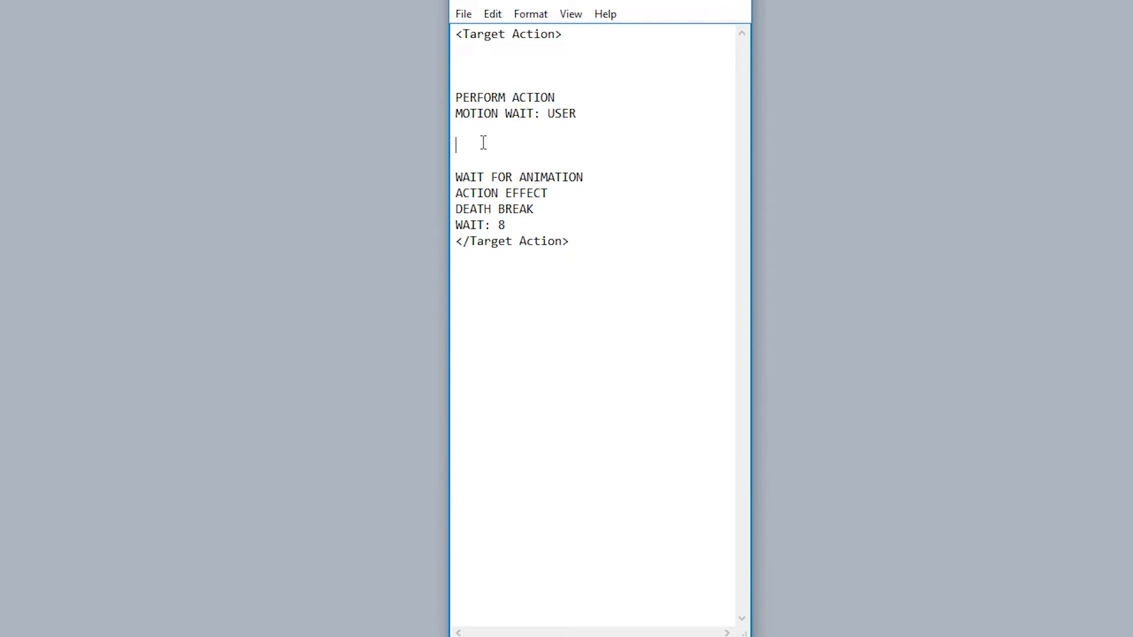
key("ctrl+v")
Replace force critical inside the condition with animation 100: target, and set the tas_power threshold to 0.5
left_click_drag(572, 163, 443, 161)
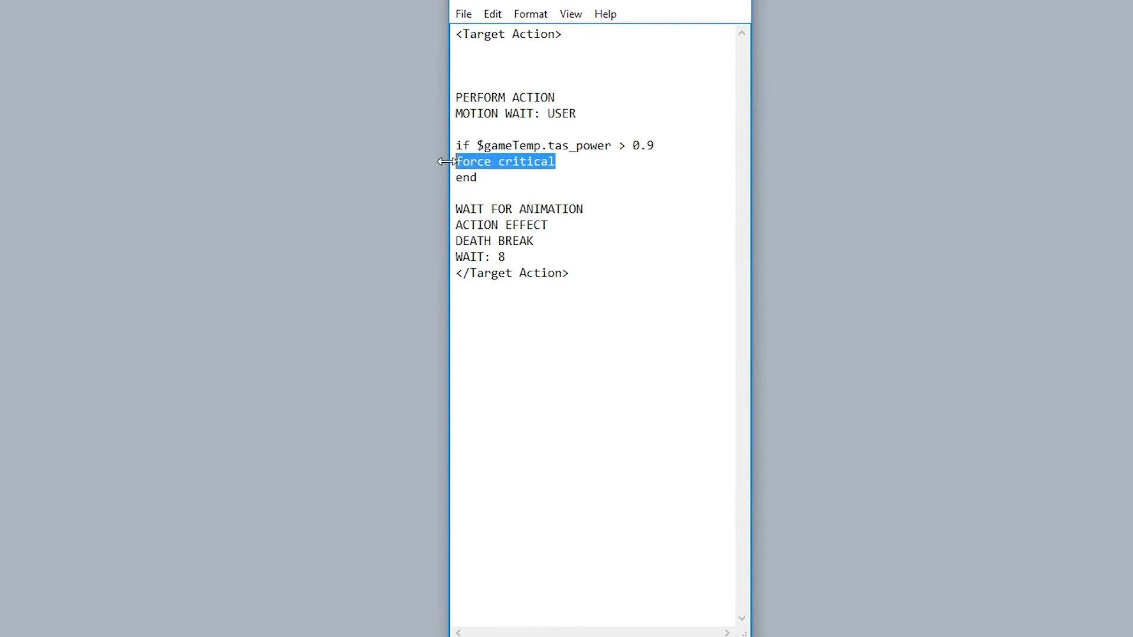
key("Delete")
left_click(661, 146)
key("BackSpace")
type("5")
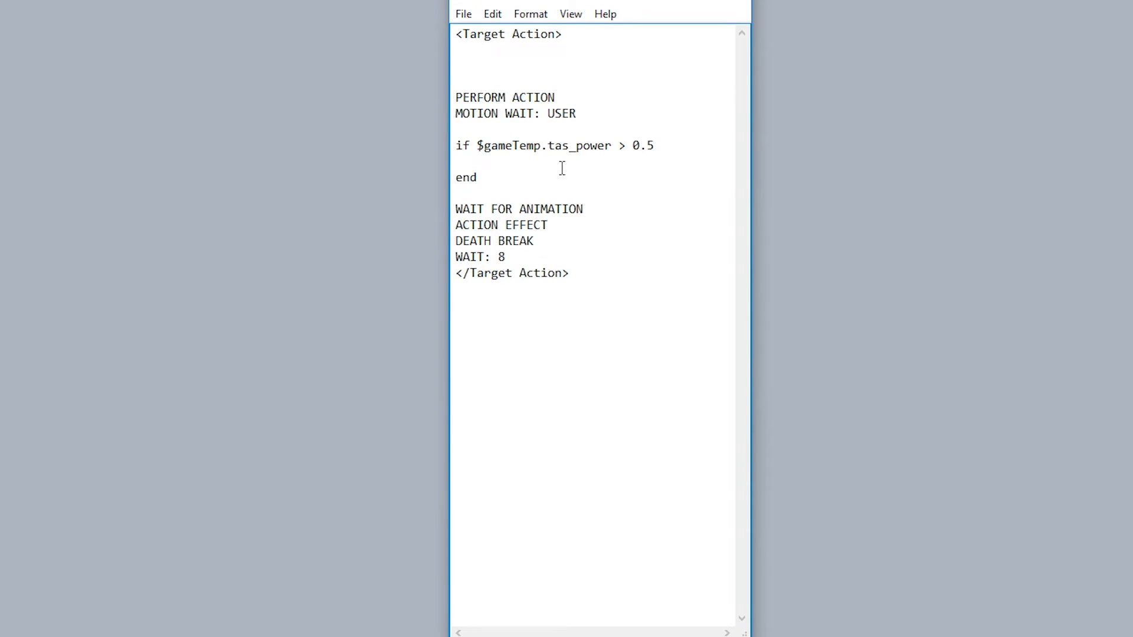
left_click(496, 163)
type("animation 100: target")
double_click(535, 162)
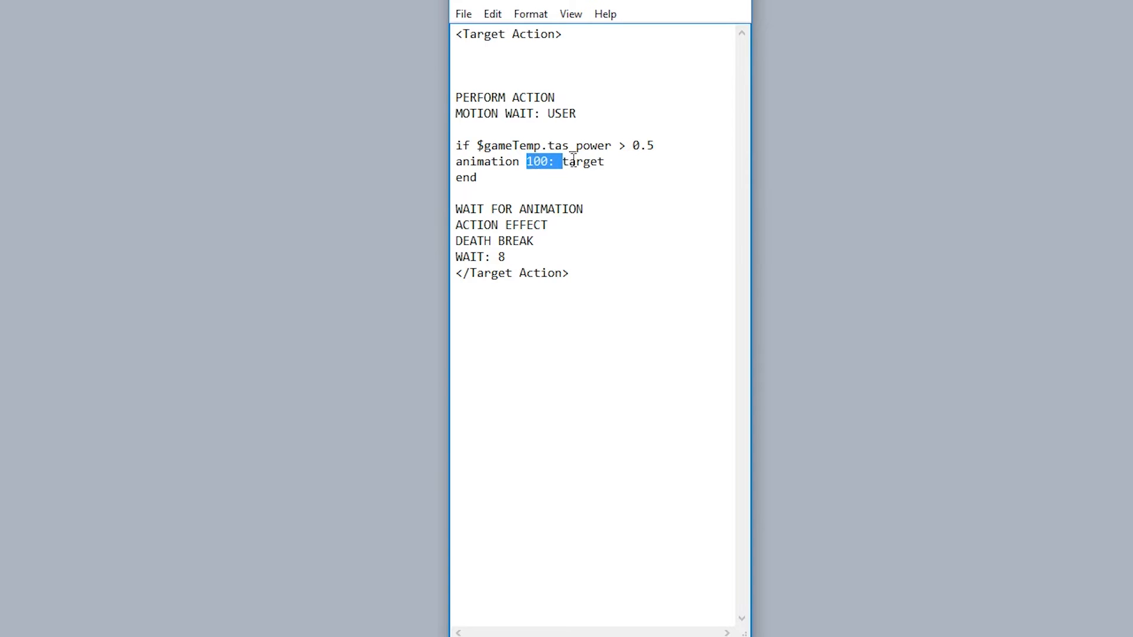
double_click(577, 161)
left_click_drag(656, 146, 621, 148)
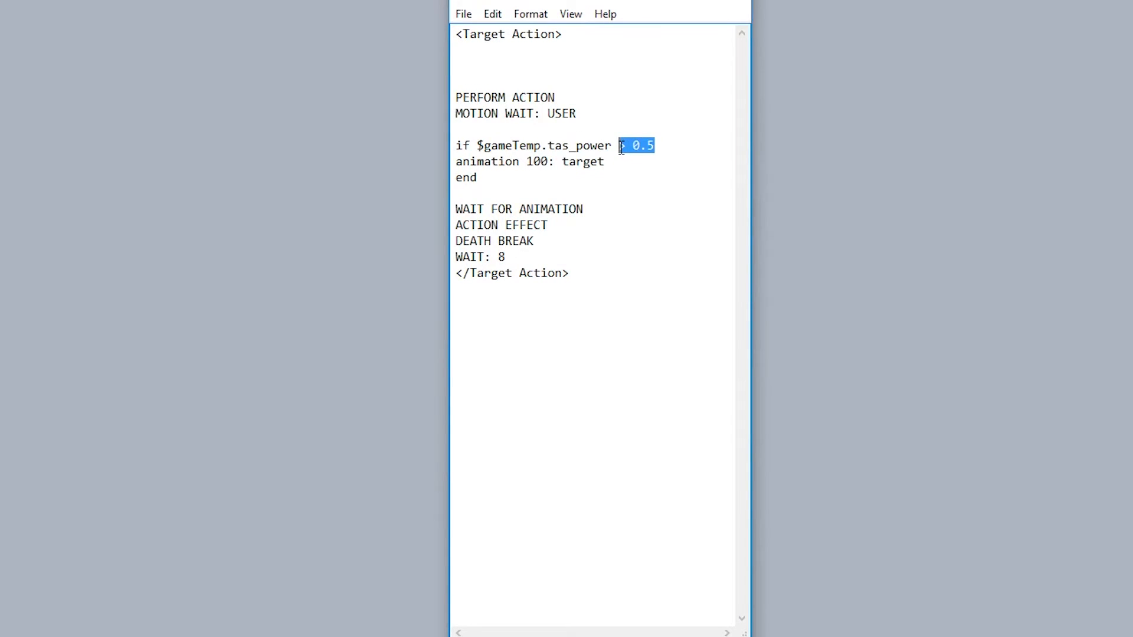
left_click(653, 151)
Add an else line before end in the tas_power condition, with an empty line for its branch
left_click_drag(492, 177, 438, 179)
type("else")
key("Return")
type("end")
left_click(498, 175)
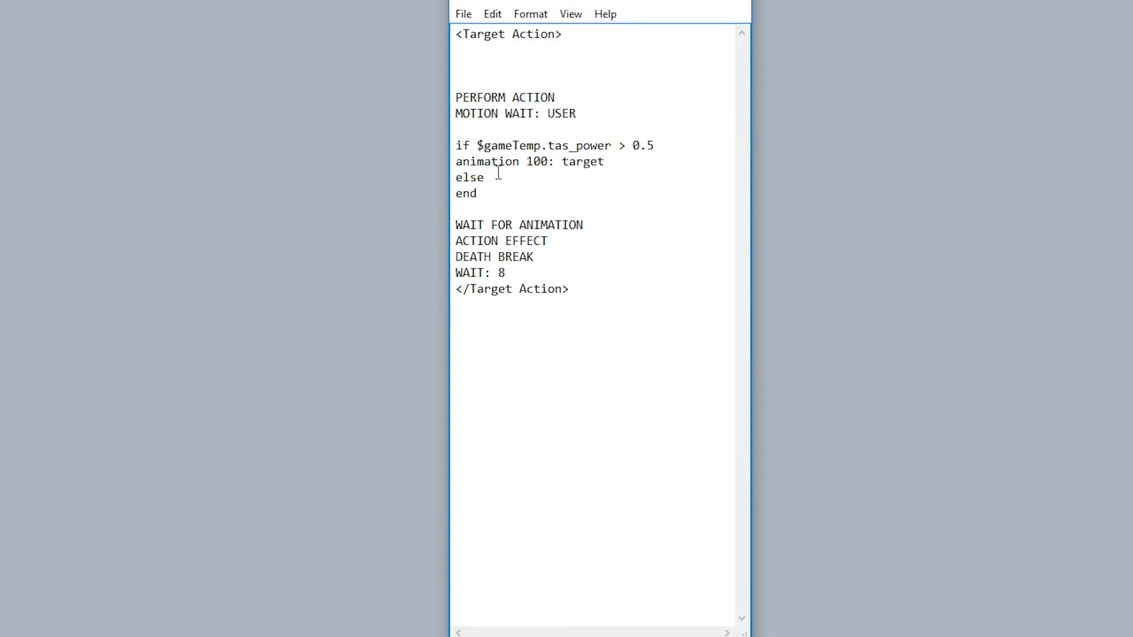
key("Return")
Fill the else branch with a copy of the animation line changed to animation 1: target, and select the whole script
left_click_drag(654, 145, 479, 142)
left_click_drag(604, 164, 433, 166)
left_click(532, 185)
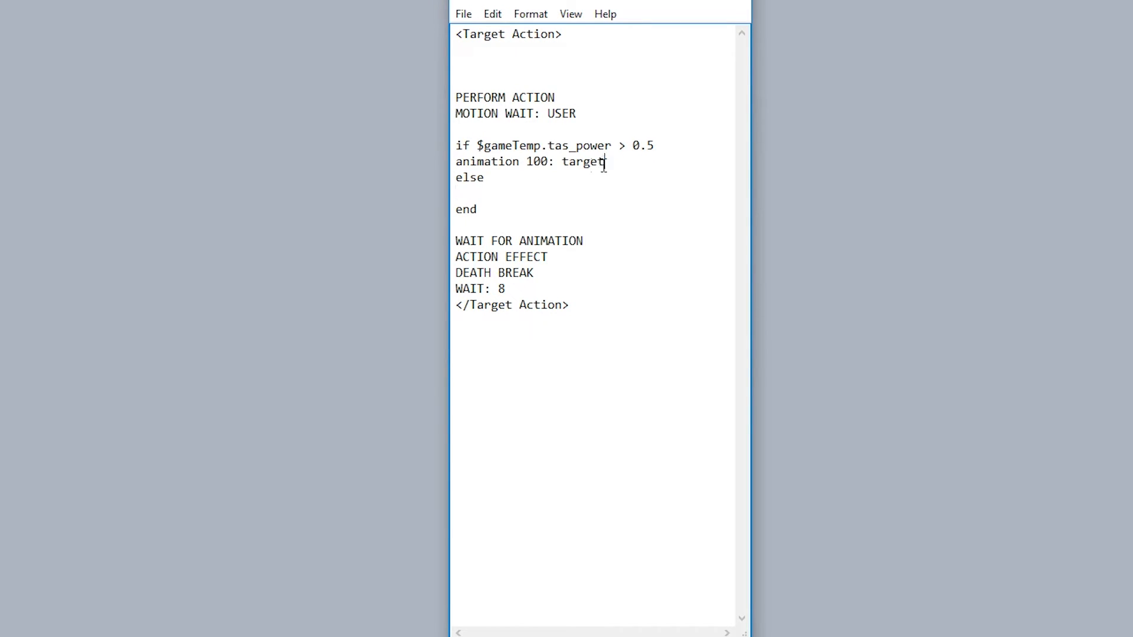
left_click_drag(607, 162, 454, 164)
left_click(478, 192)
key("ctrl+v")
double_click(538, 193)
type("1:")
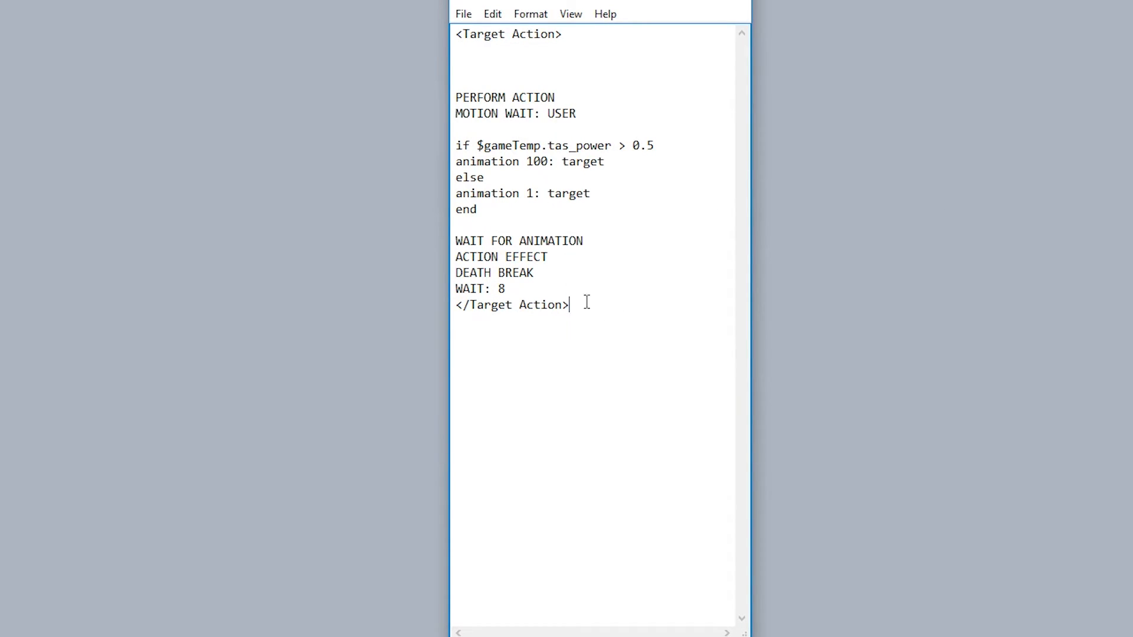
key("ctrl+a")
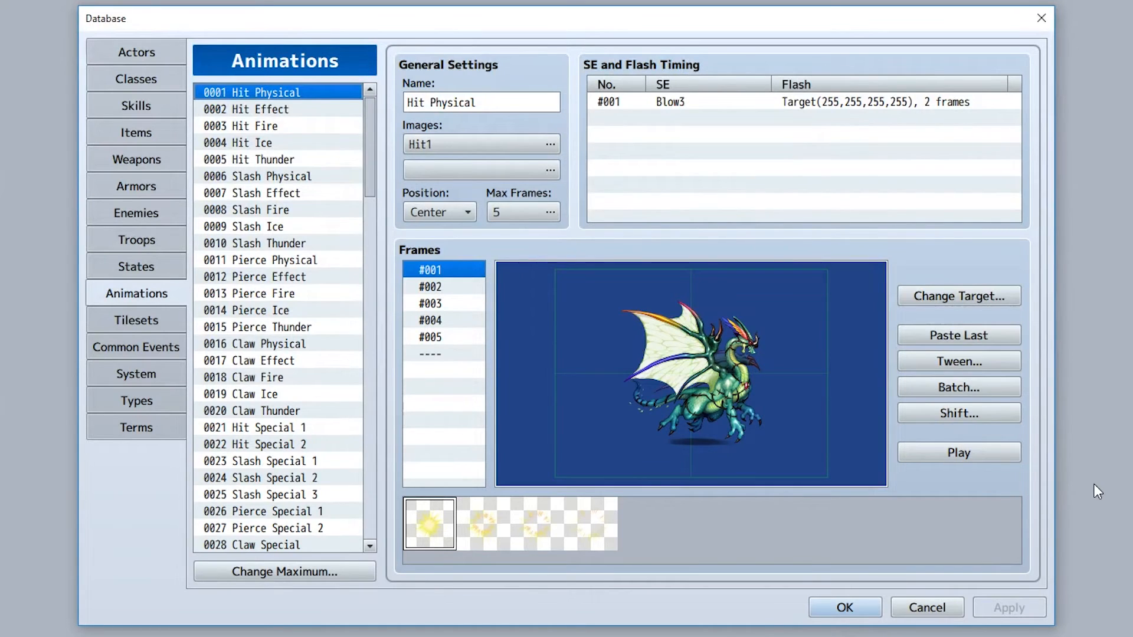
Preview the animations 0001 Hit Physical and 0100 Light All 3 in the RPG Maker MV database
left_click(979, 455)
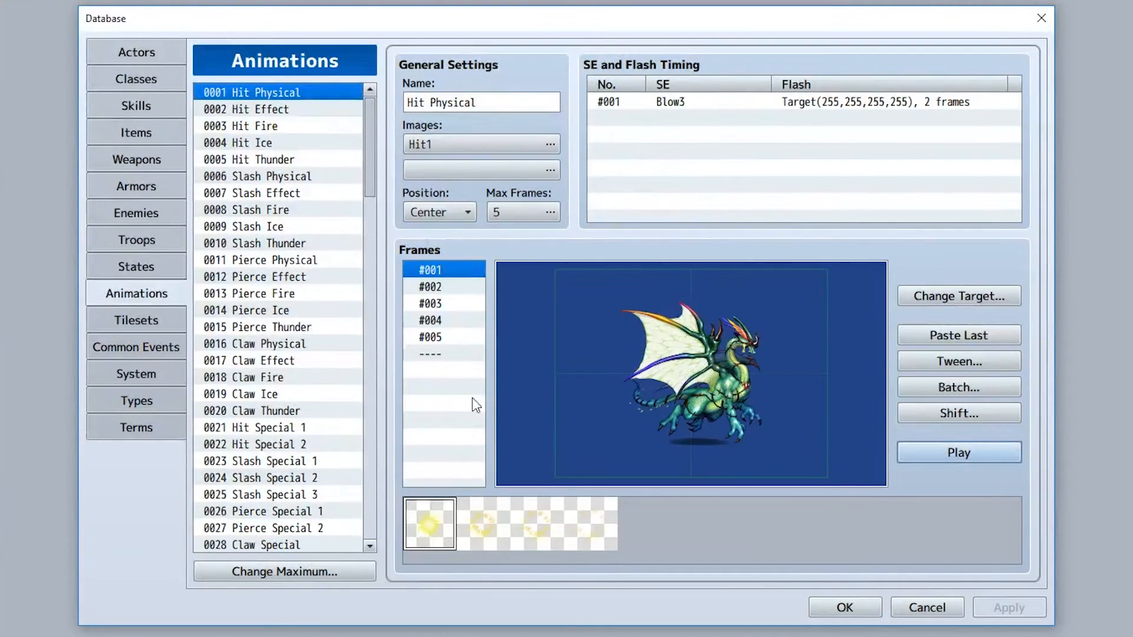
left_click_drag(368, 180, 377, 494)
left_click(293, 326)
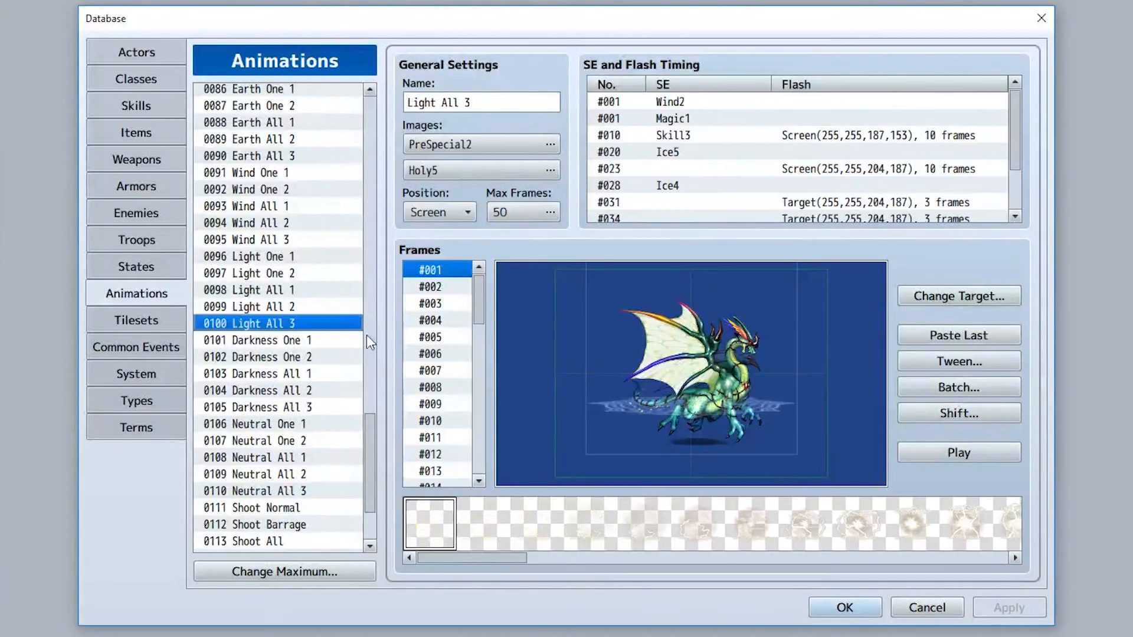
left_click(962, 454)
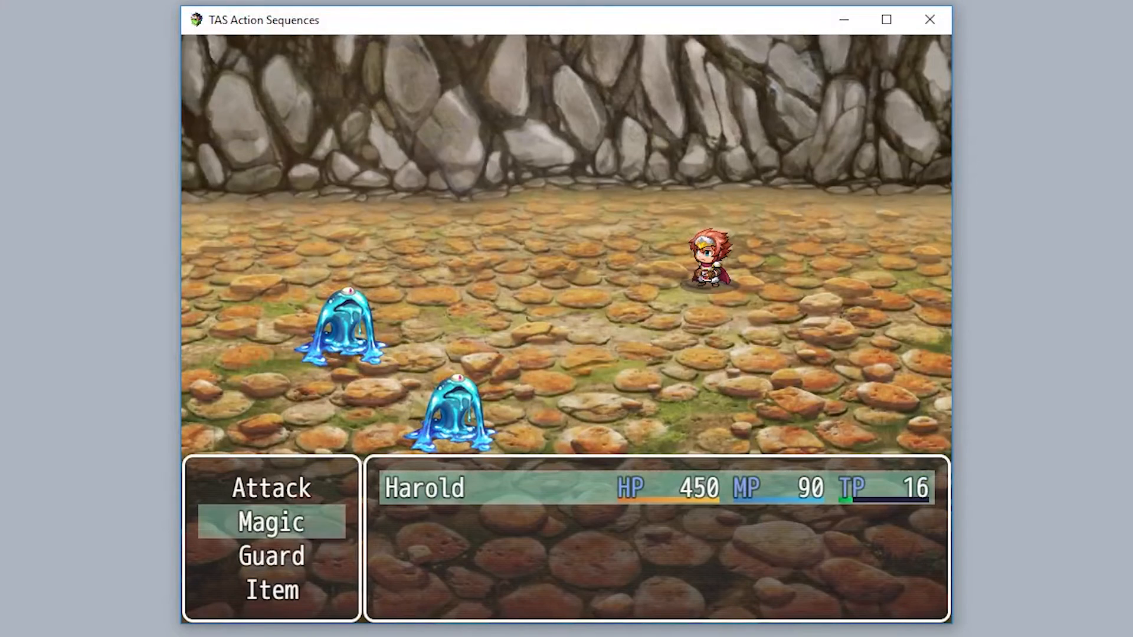
Playtest the conditional animations by casting Fire on a slime in two consecutive battle turns
key("Return")
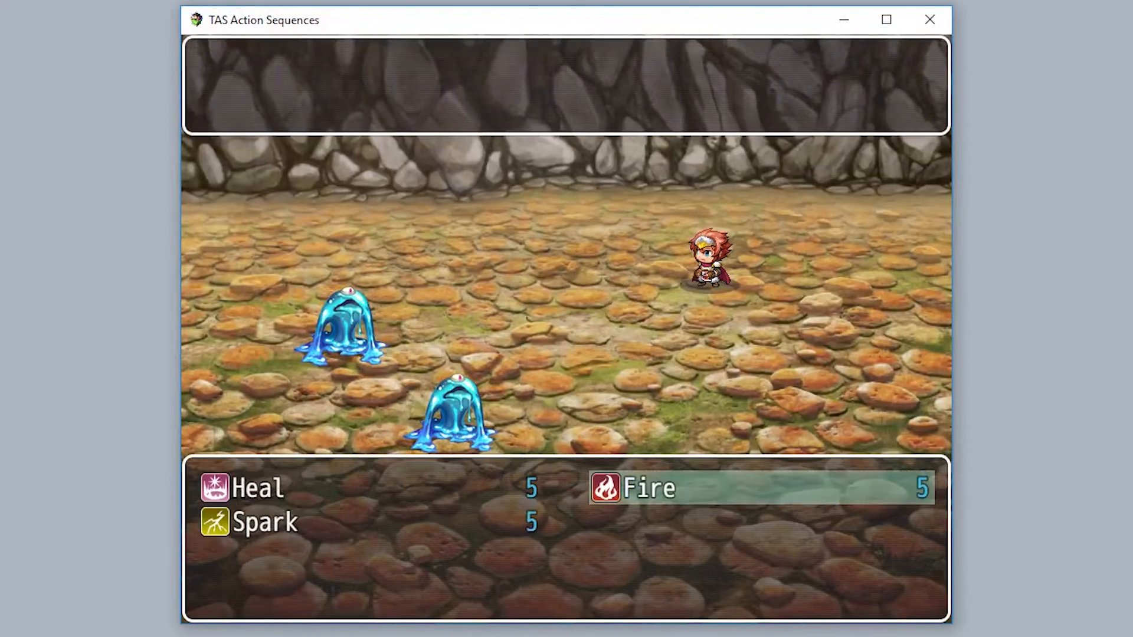
key("Return")
key("Return")
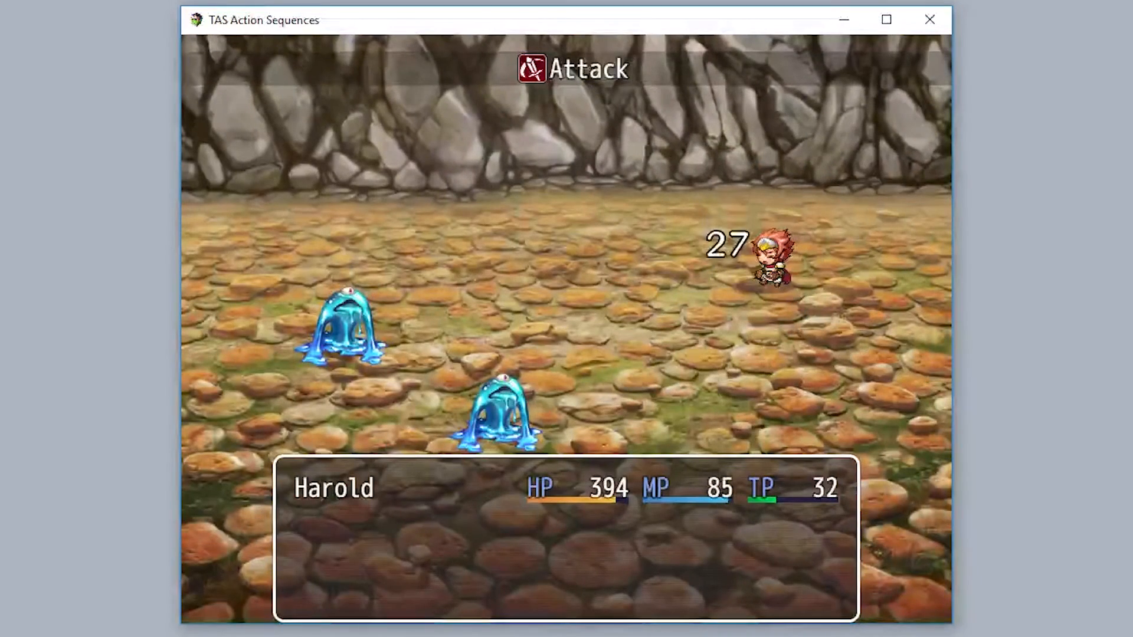
key("Down")
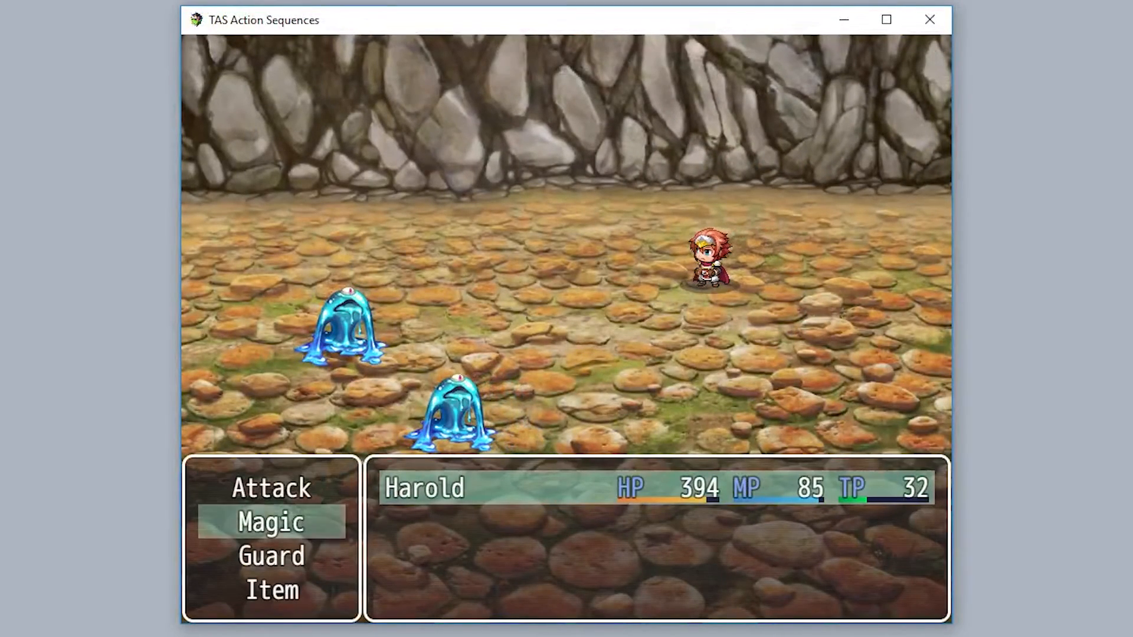
key("Return")
key("Return")
key("Return")
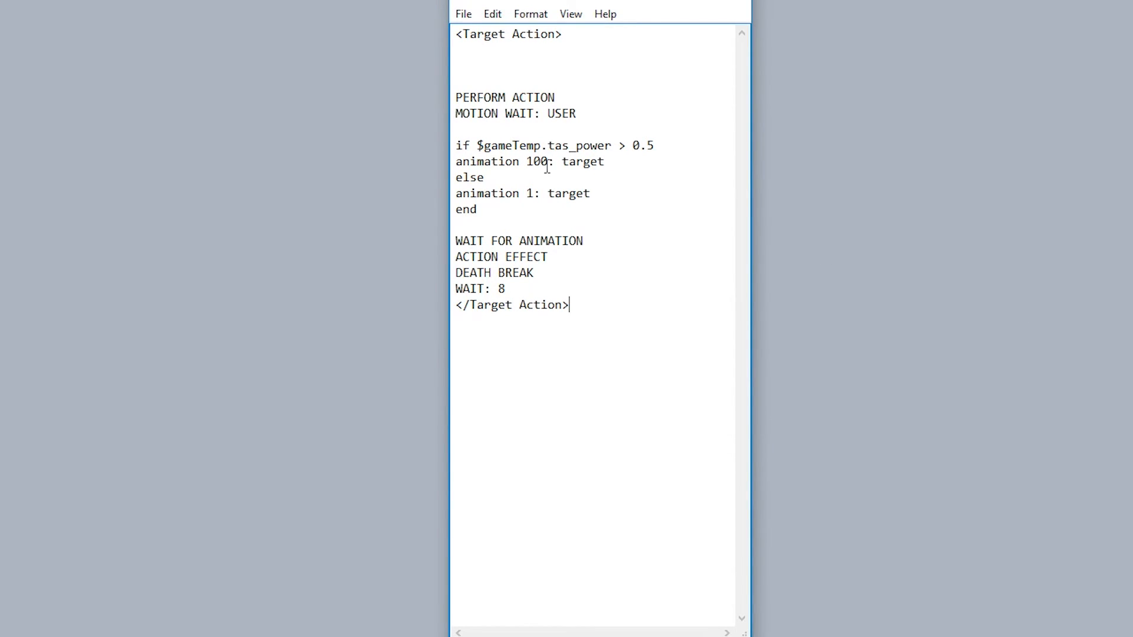
In the Notepad script, add Action Animation above WAIT FOR ANIMATION and move PERFORM ACTION and MOTION WAIT: USER directly above it
left_click(489, 222)
key("Return")
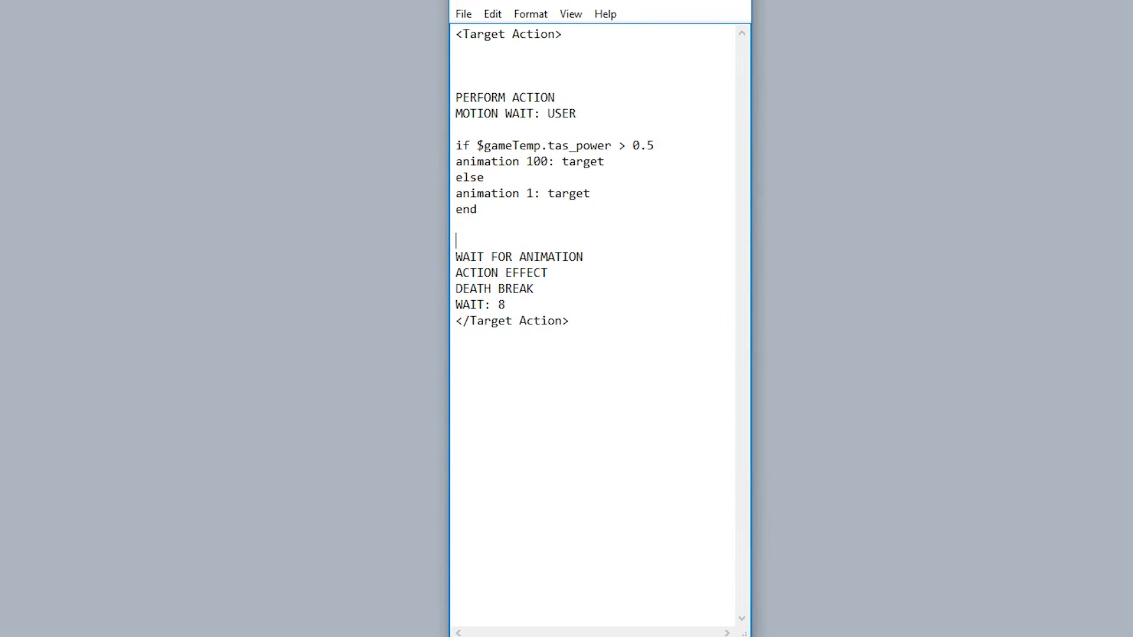
type("Action Animation")
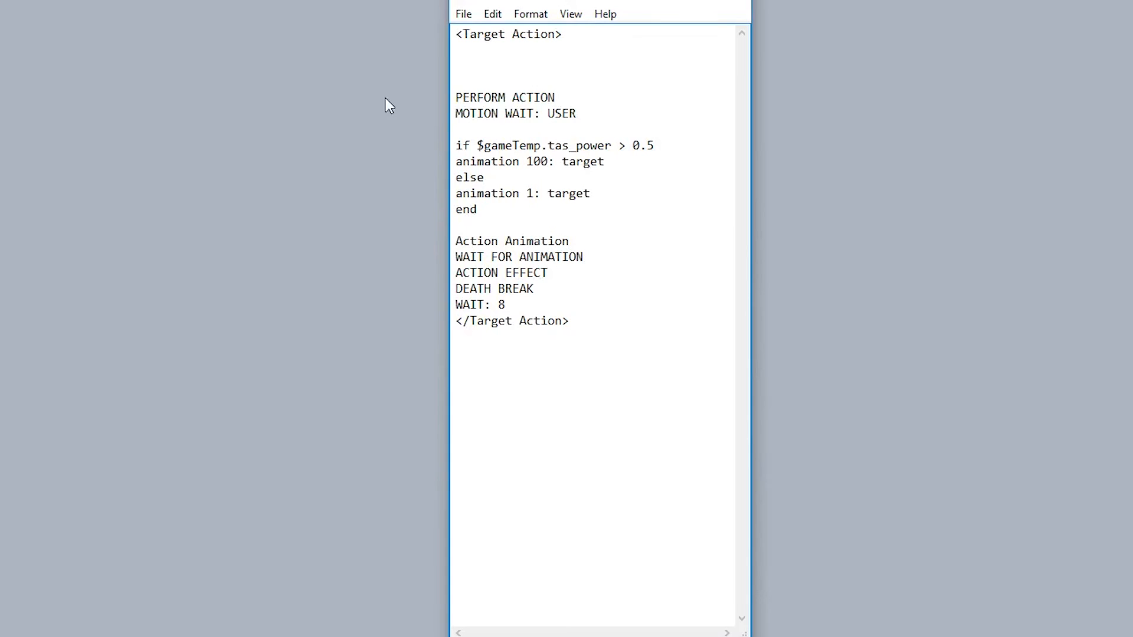
left_click_drag(585, 118, 435, 93)
key("ctrl+c")
key("BackSpace")
key("Return")
key("ctrl+v")
Move the full sequence from PERFORM ACTION to WAIT: 8 into both the if and else branches, replacing their animation lines
left_click_drag(522, 321, 455, 225)
key("ctrl+c")
key("BackSpace")
left_click_drag(614, 153, 436, 142)
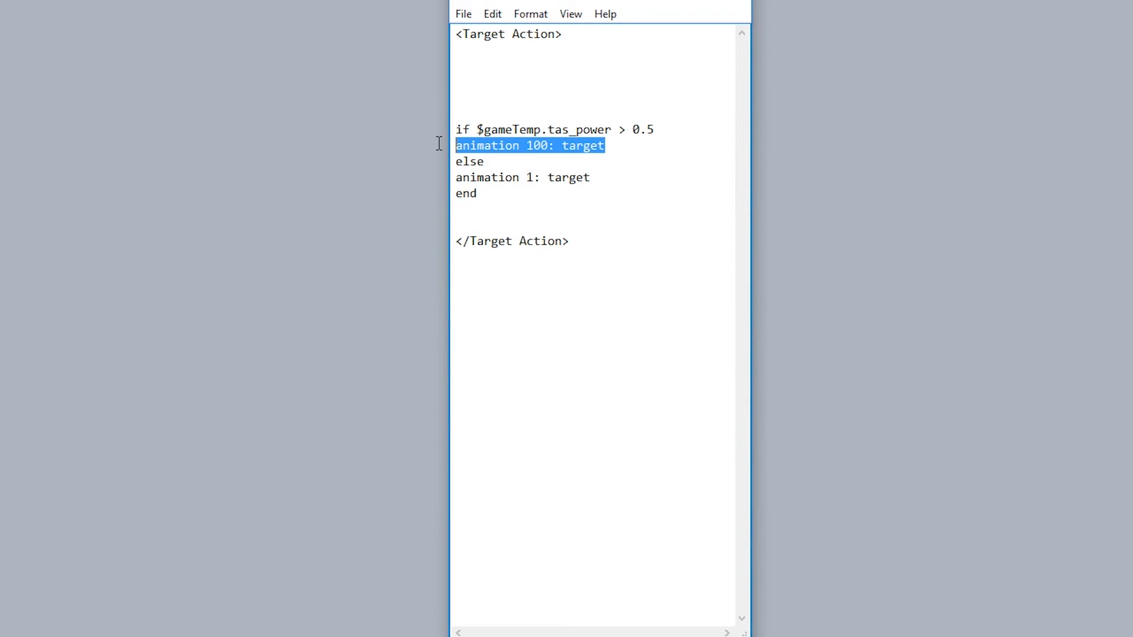
key("ctrl+v")
left_click_drag(607, 282, 435, 271)
key("ctrl+v")
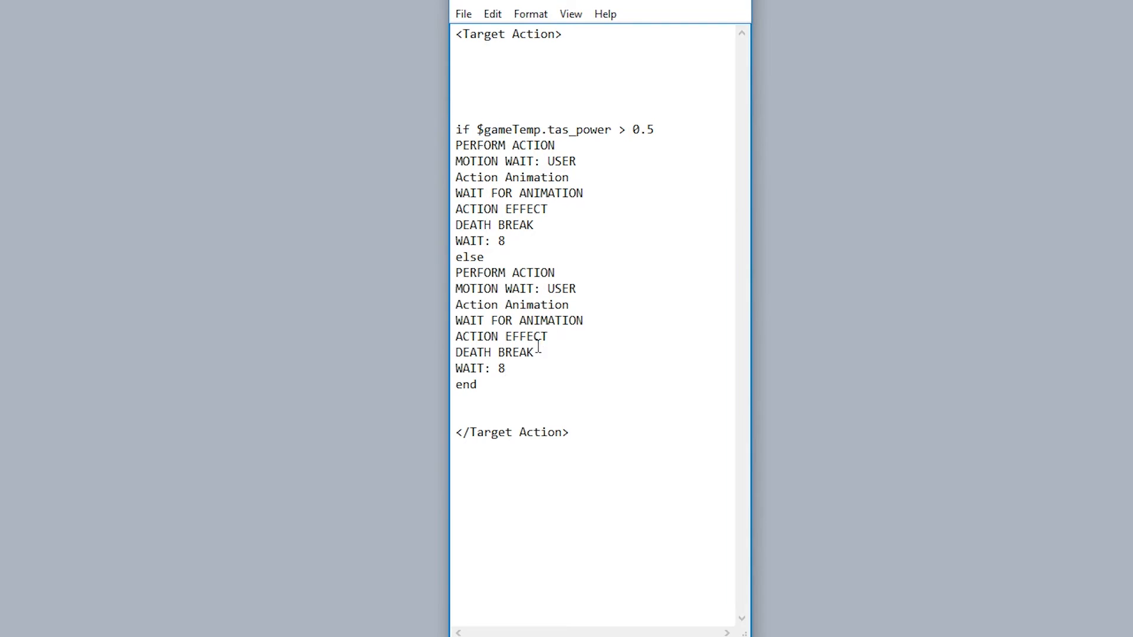
Delete Action Animation, WAIT FOR ANIMATION, ACTION EFFECT and DEATH BREAK from the else branch
left_click_drag(538, 352, 444, 310)
key("Delete")
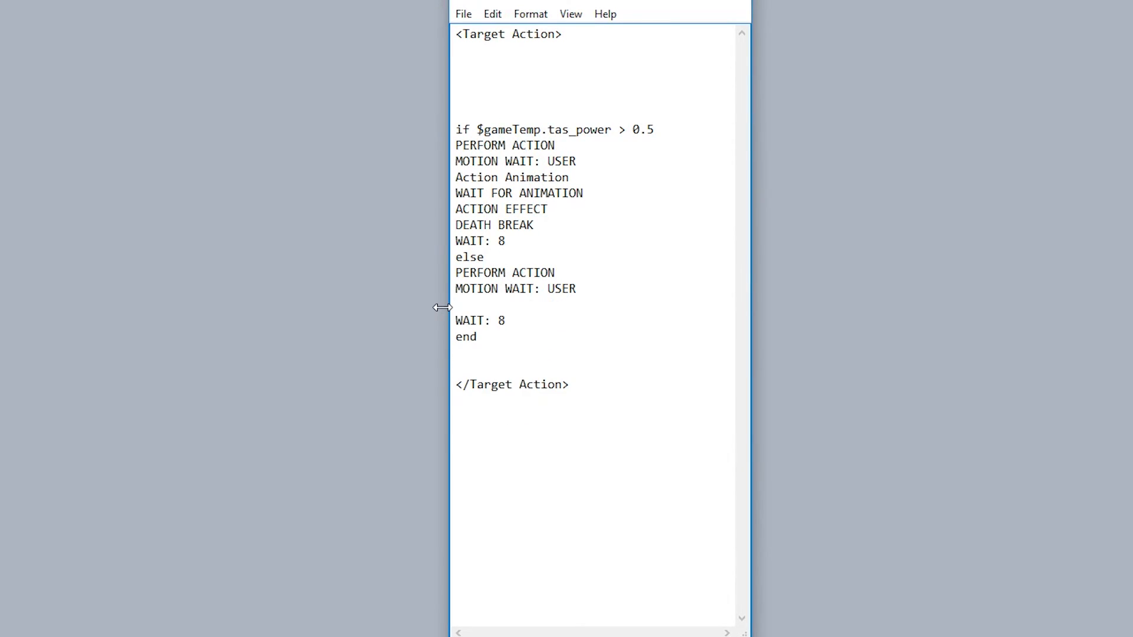
key("BackSpace")
Separate the if, else and end lines from the two action sequences with blank lines, and review each block
left_click(509, 256)
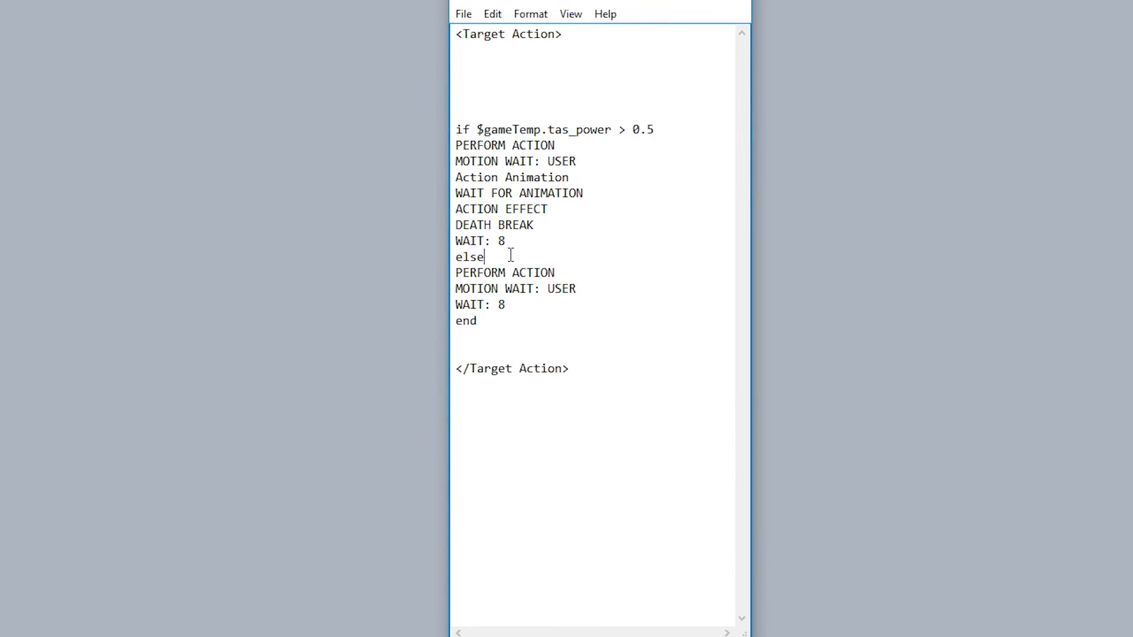
key("Return")
key("Return")
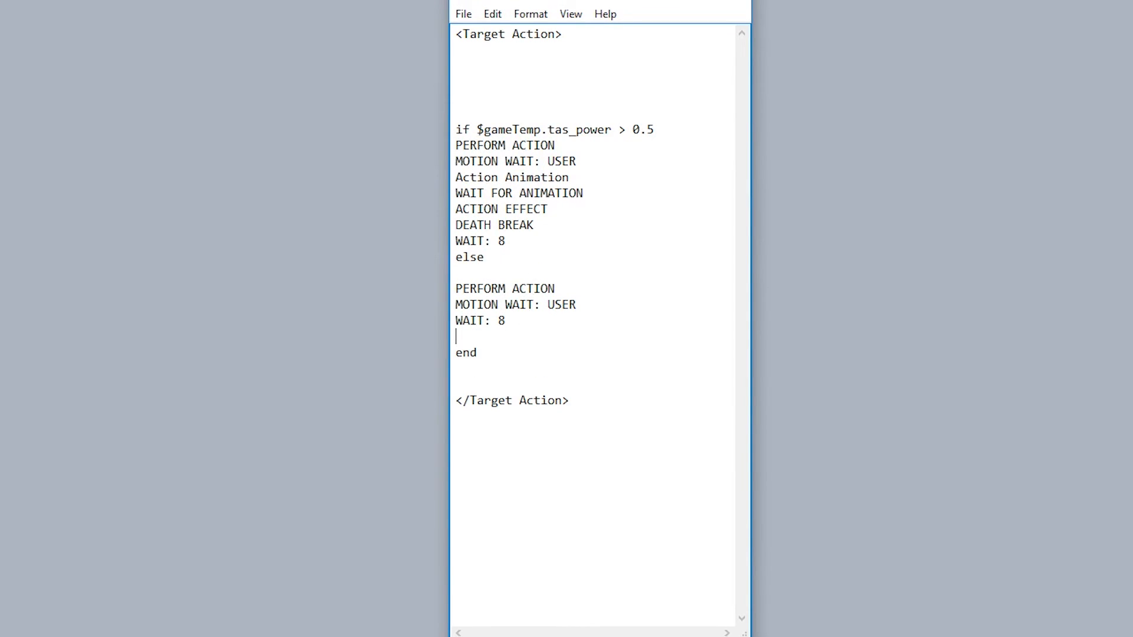
left_click(523, 241)
key("Return")
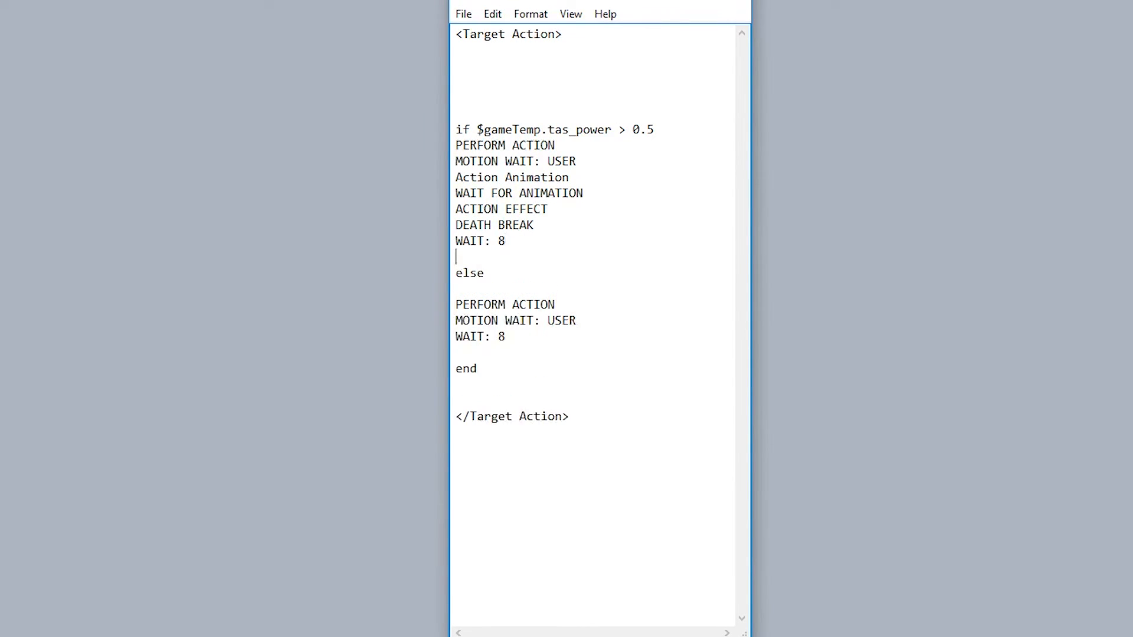
key("Return")
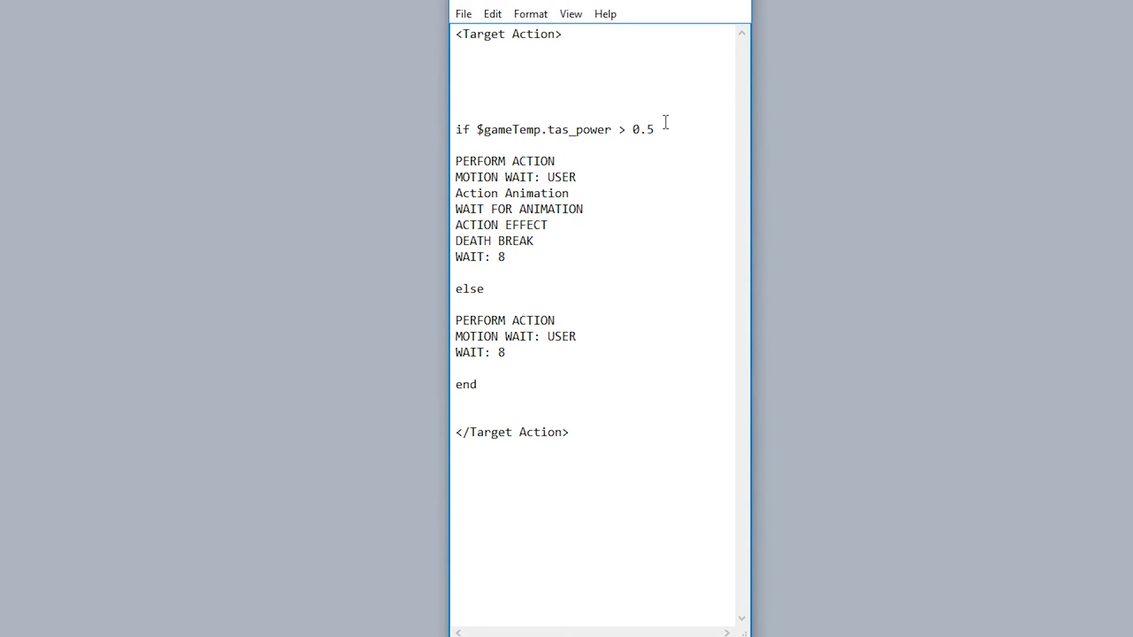
left_click_drag(664, 127, 450, 128)
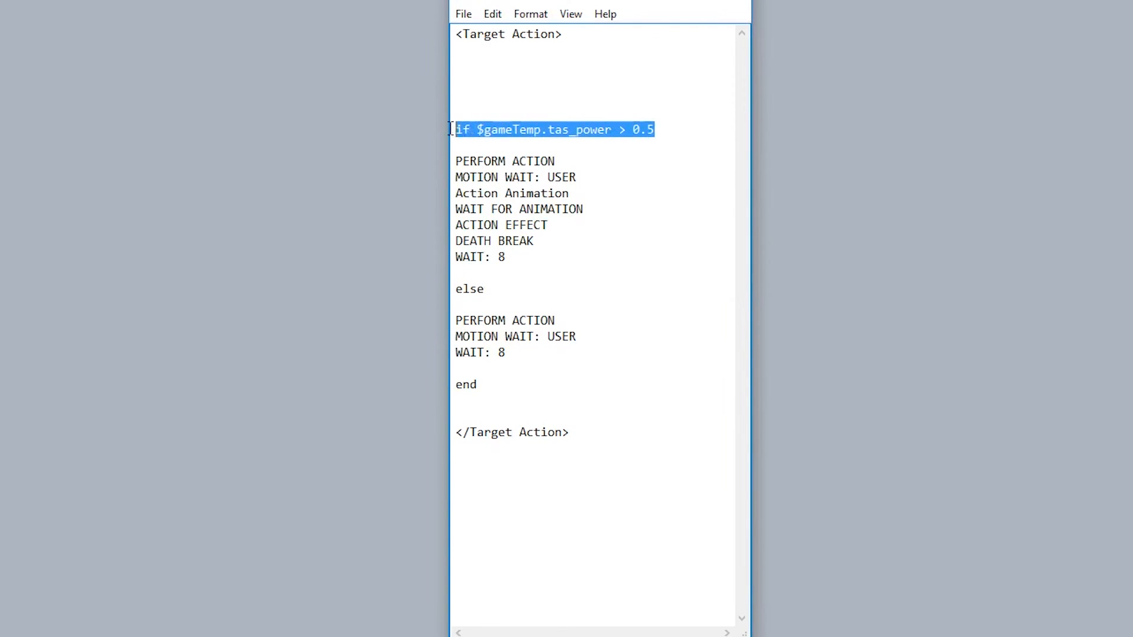
left_click_drag(507, 260, 456, 154)
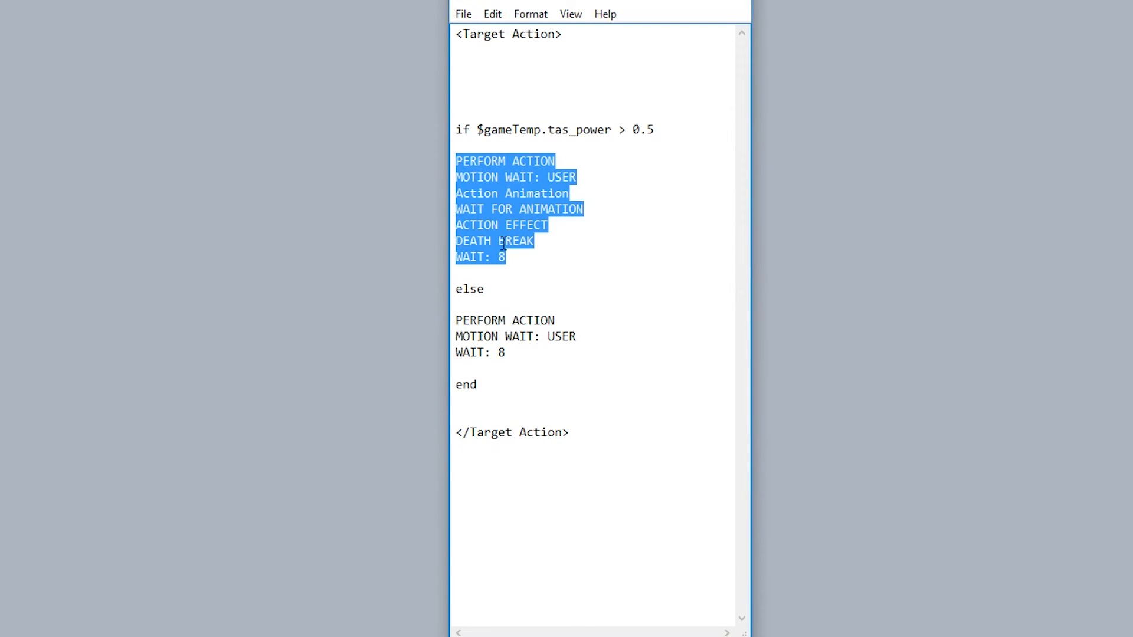
left_click_drag(501, 290, 429, 289)
left_click_drag(511, 353, 455, 319)
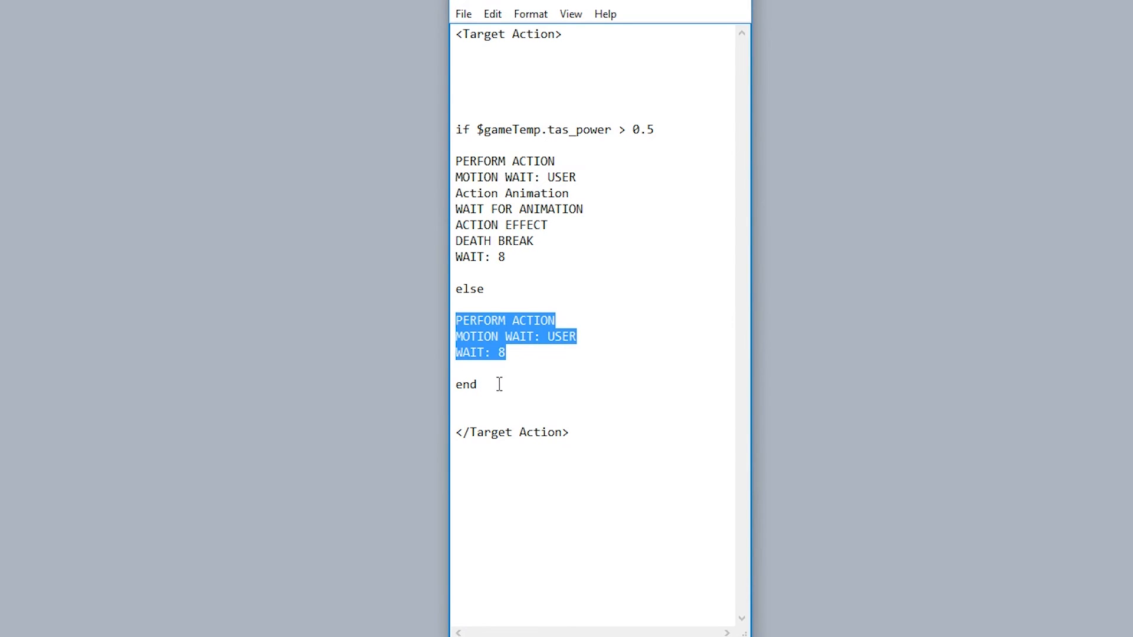
left_click_drag(499, 385, 369, 383)
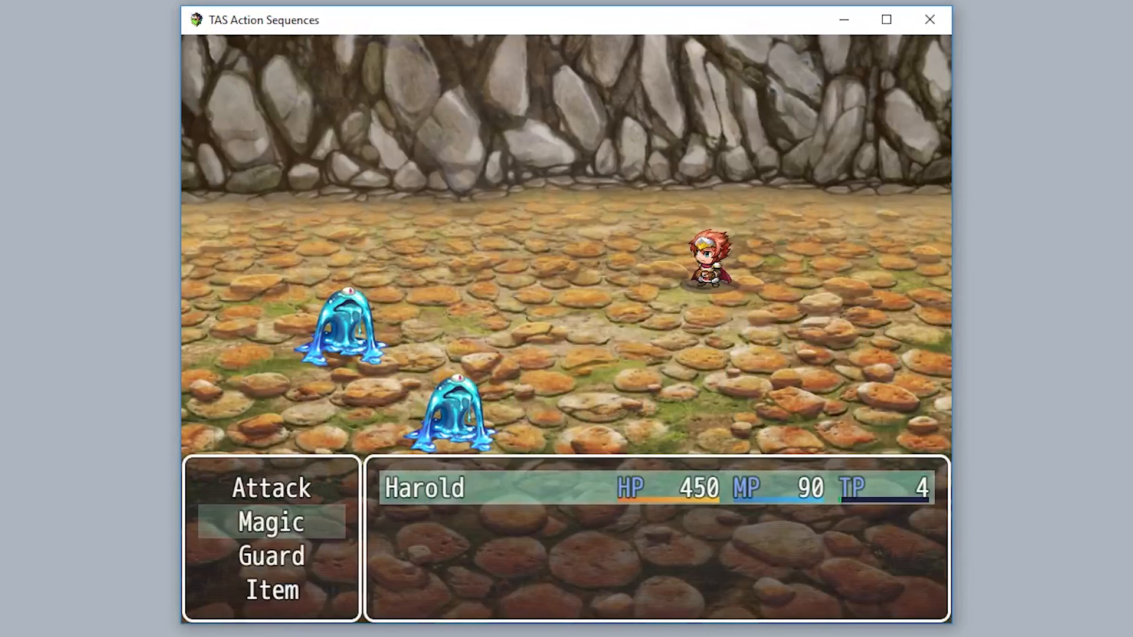
Playtest the branched action sequence by casting Fire on a slime in three consecutive battle turns
key("Return")
key("Right")
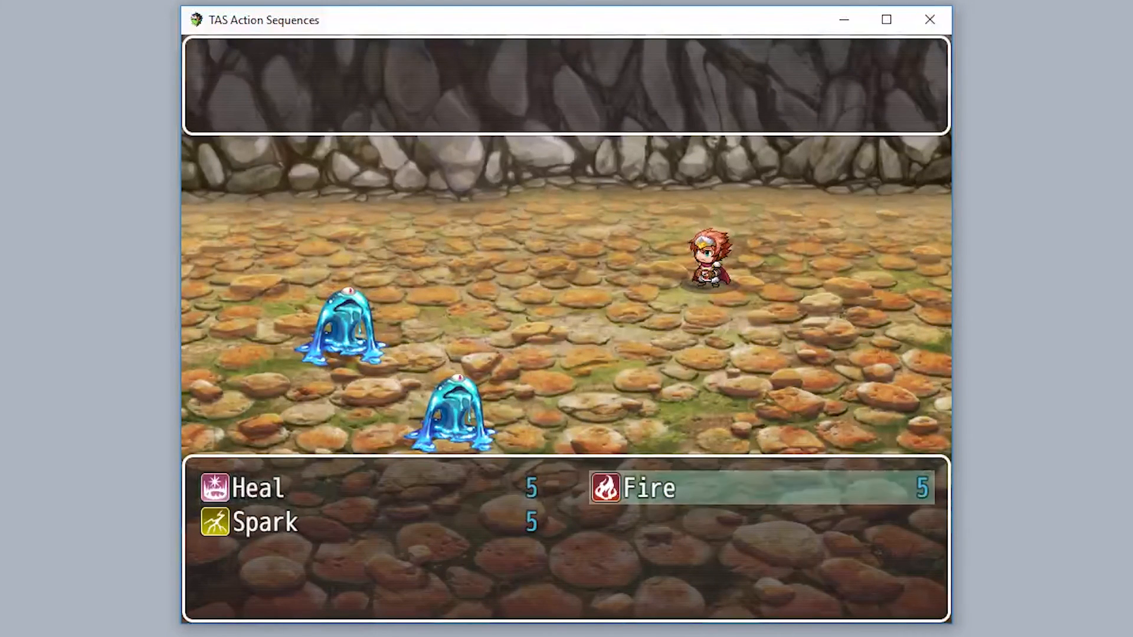
key("Return")
key("Return")
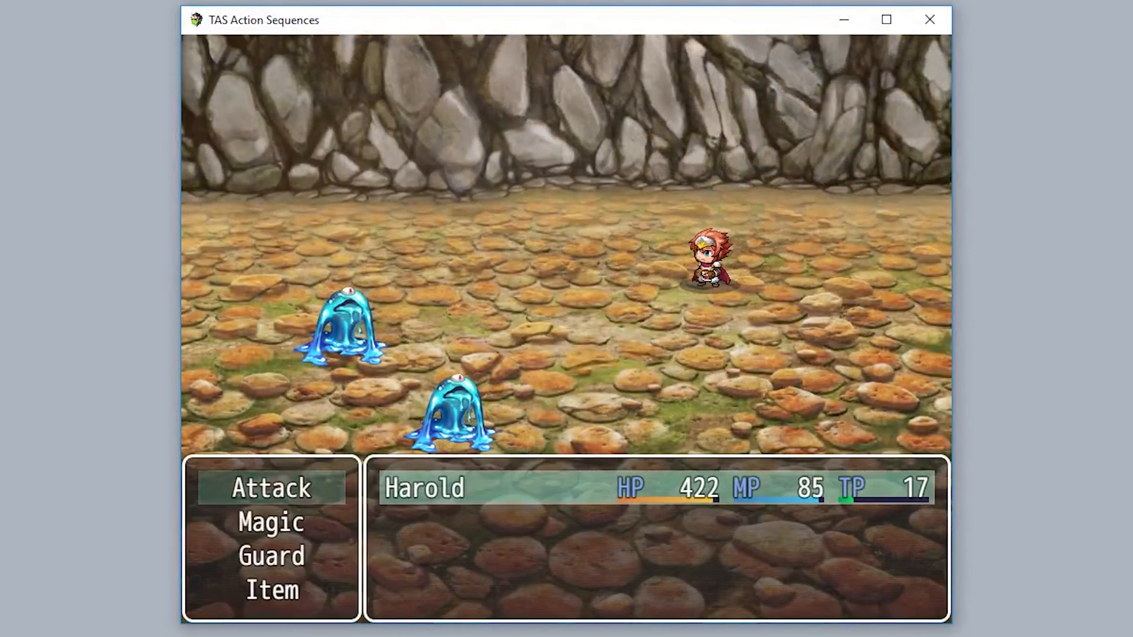
key("Down")
key("Return")
key("Return")
key("Return")
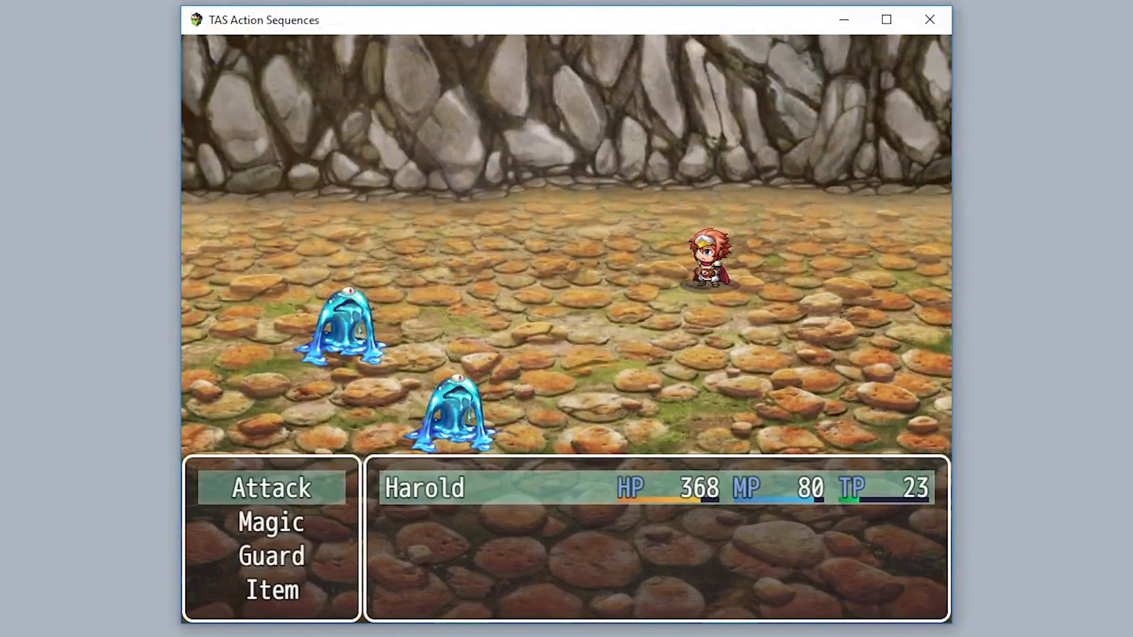
key("Down")
key("Return")
key("Return")
key("Return")
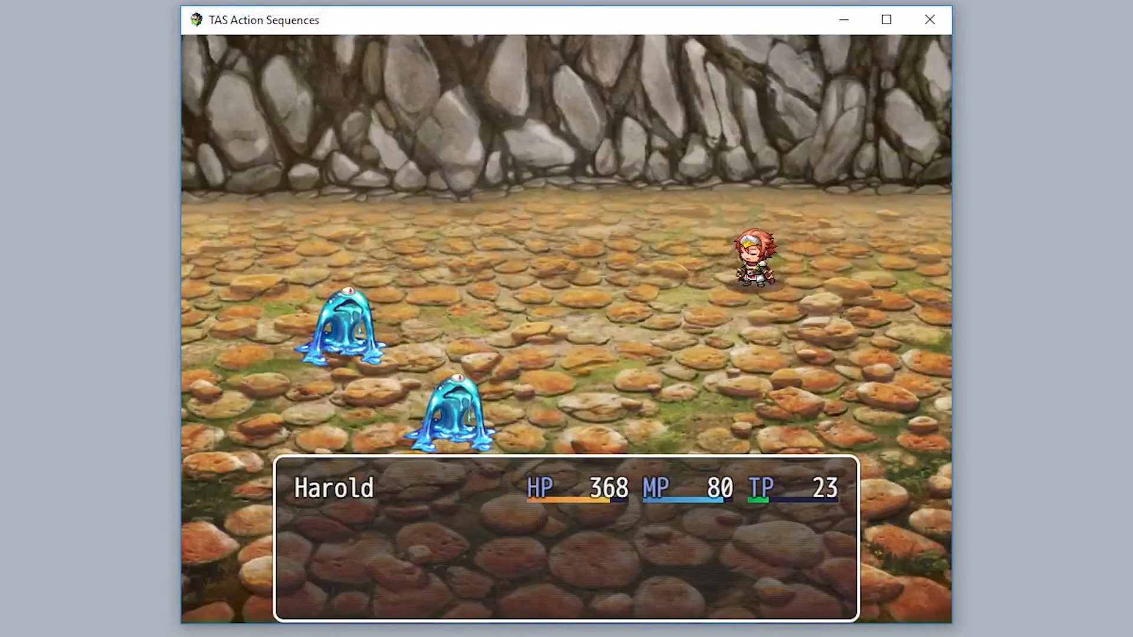